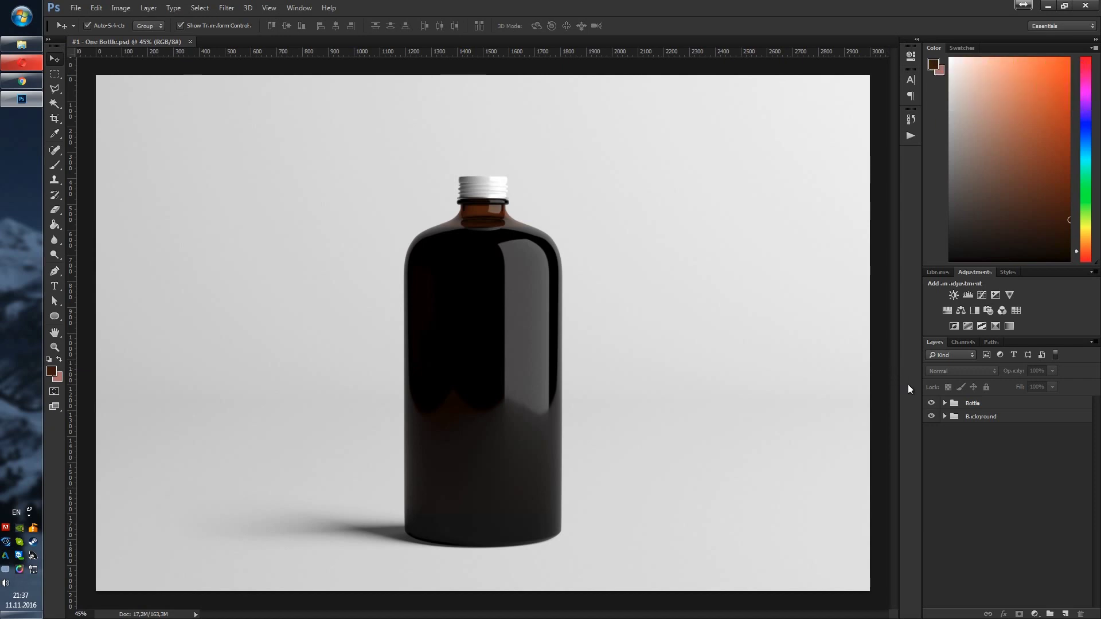
Expand the Bottle and Cap groups, and switch the cap's visible version from the Painted Metal group to the Metal group
{"action": "left_click", "coordinate": [944, 404]}
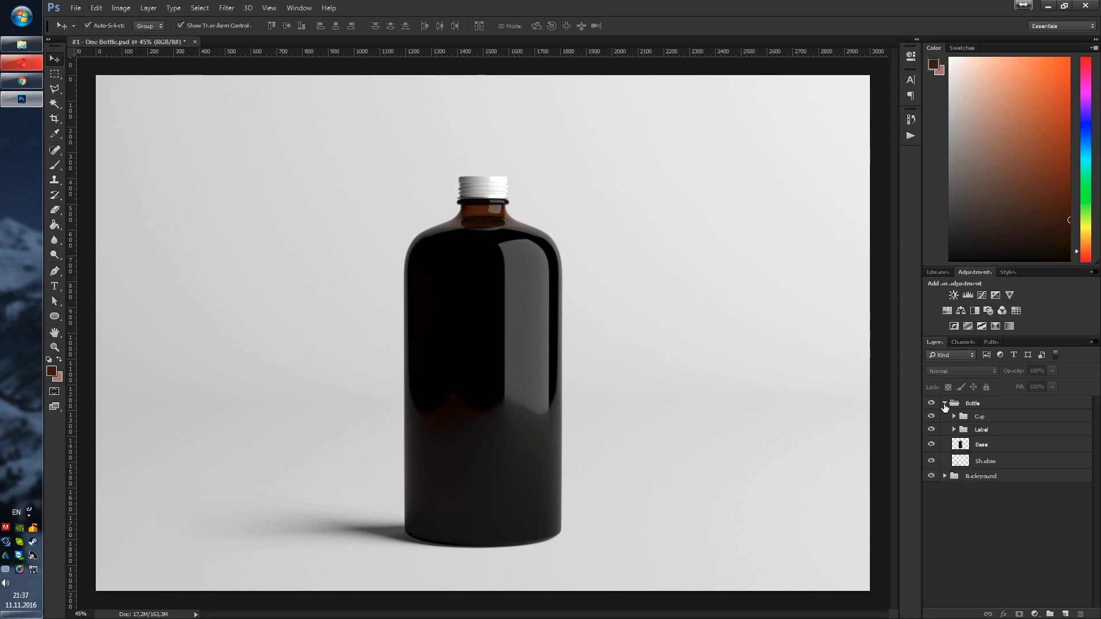
{"action": "left_click", "coordinate": [954, 416]}
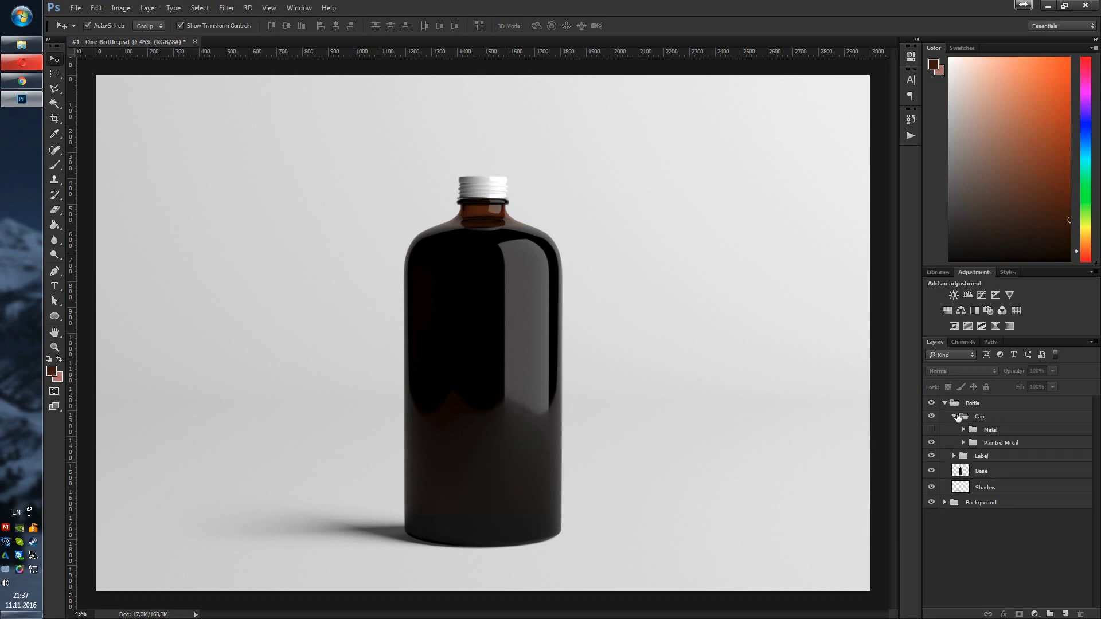
{"action": "left_click", "coordinate": [932, 430]}
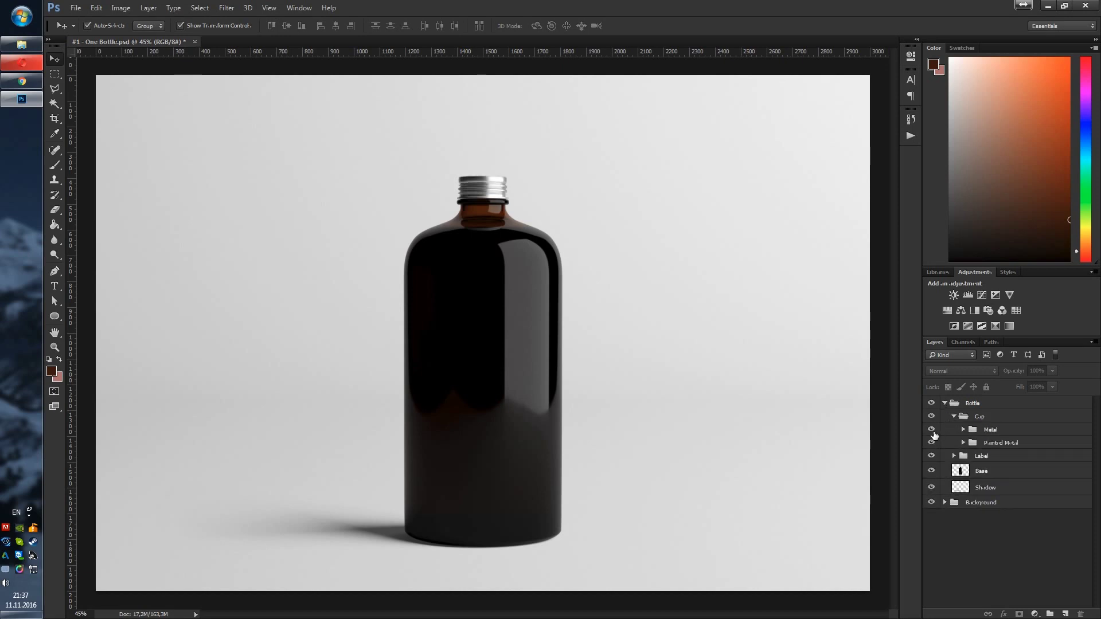
{"action": "left_click", "coordinate": [931, 431]}
{"action": "left_click", "coordinate": [932, 431]}
{"action": "left_click", "coordinate": [932, 431]}
{"action": "left_click", "coordinate": [931, 442]}
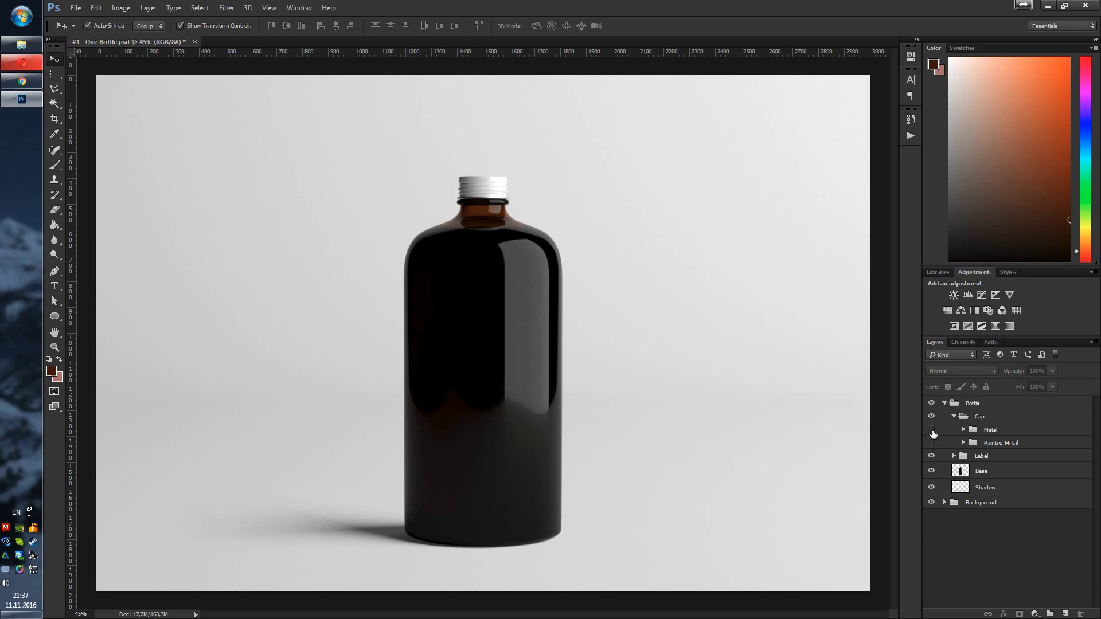
{"action": "left_click", "coordinate": [933, 431]}
Set the Color fill layer in the Metal cap group to red, ff0000
{"action": "left_click", "coordinate": [963, 429]}
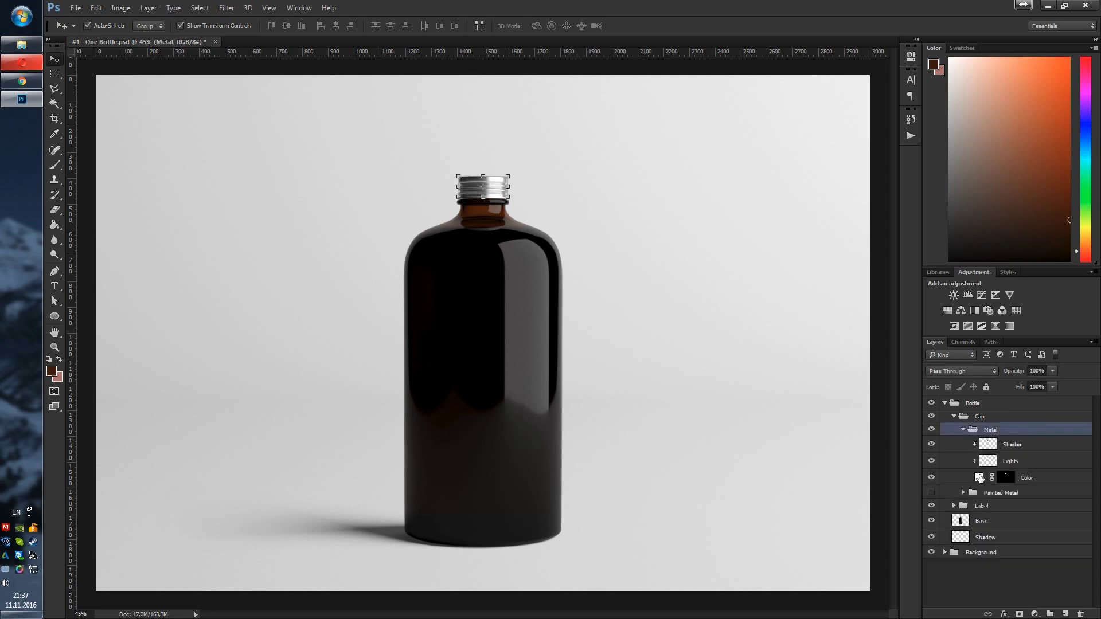
{"action": "double_click", "coordinate": [979, 477]}
{"action": "type", "text": "ed1414"}
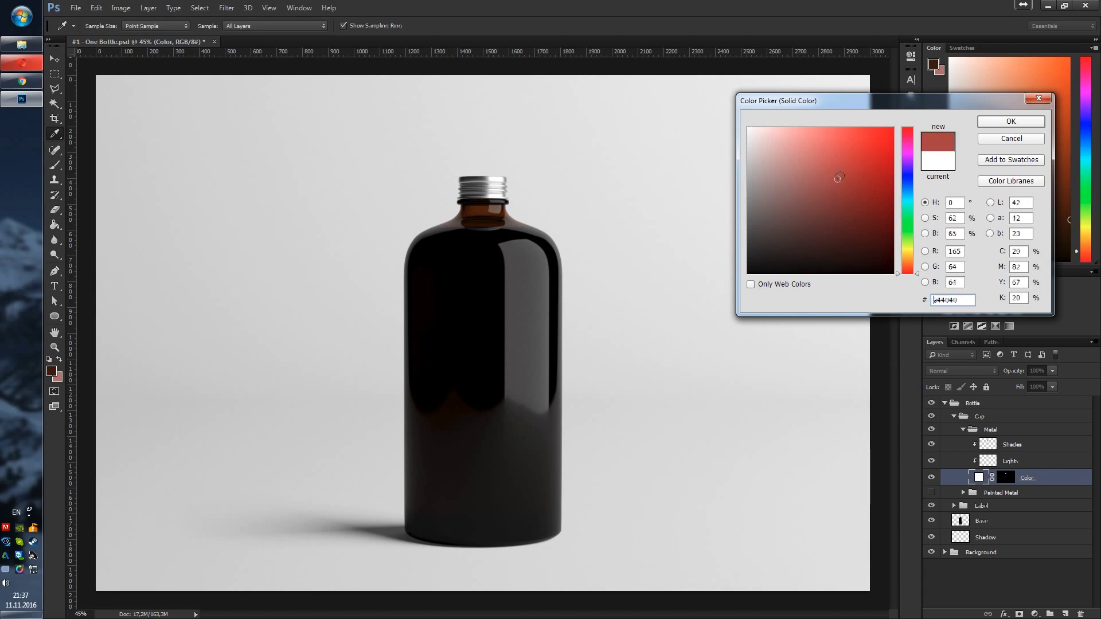
{"action": "key", "text": "BackSpace"}
{"action": "key", "text": "BackSpace"}
{"action": "key", "text": "BackSpace"}
{"action": "key", "text": "BackSpace"}
{"action": "key", "text": "BackSpace"}
{"action": "key", "text": "BackSpace"}
{"action": "type", "text": "ff0000"}
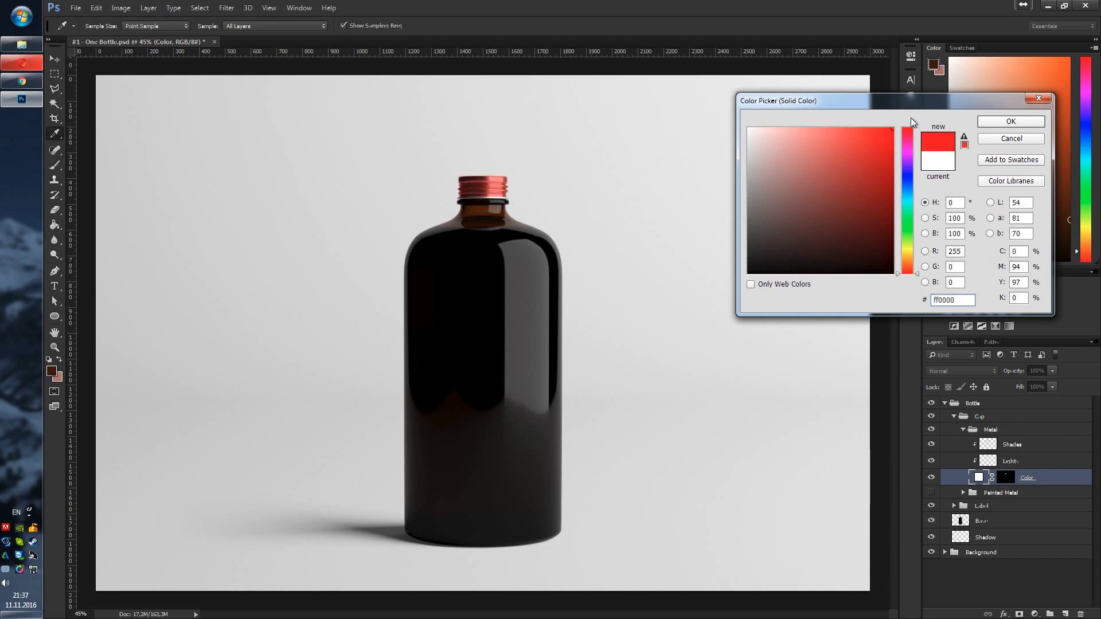
{"action": "left_click", "coordinate": [993, 123]}
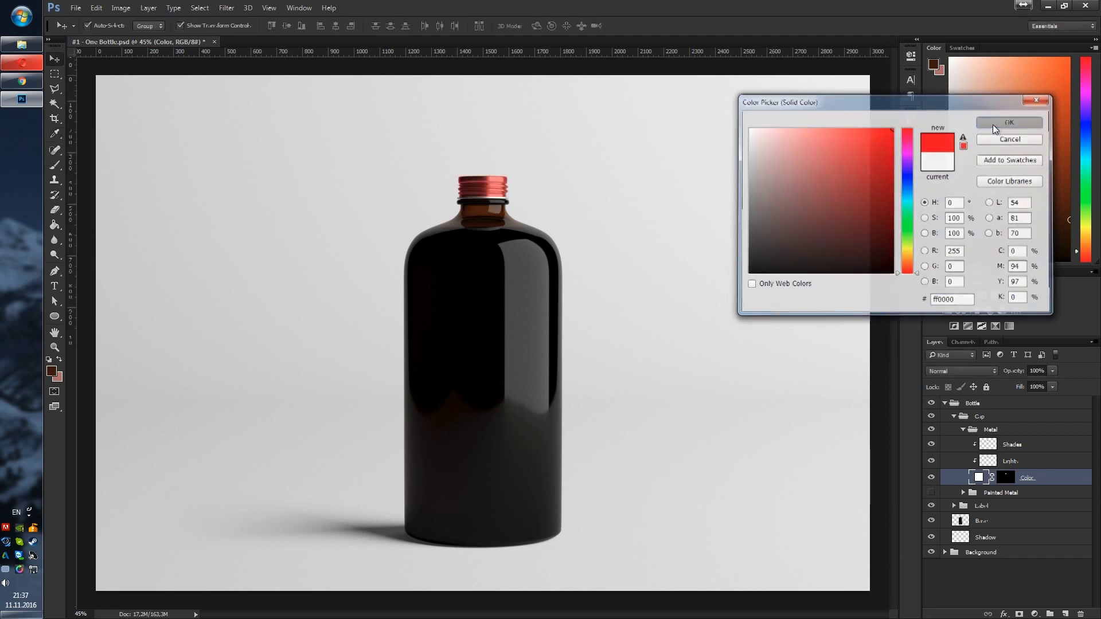
Adjust the opacity of the Lights layer in the Metal cap group
{"action": "left_click", "coordinate": [1022, 443]}
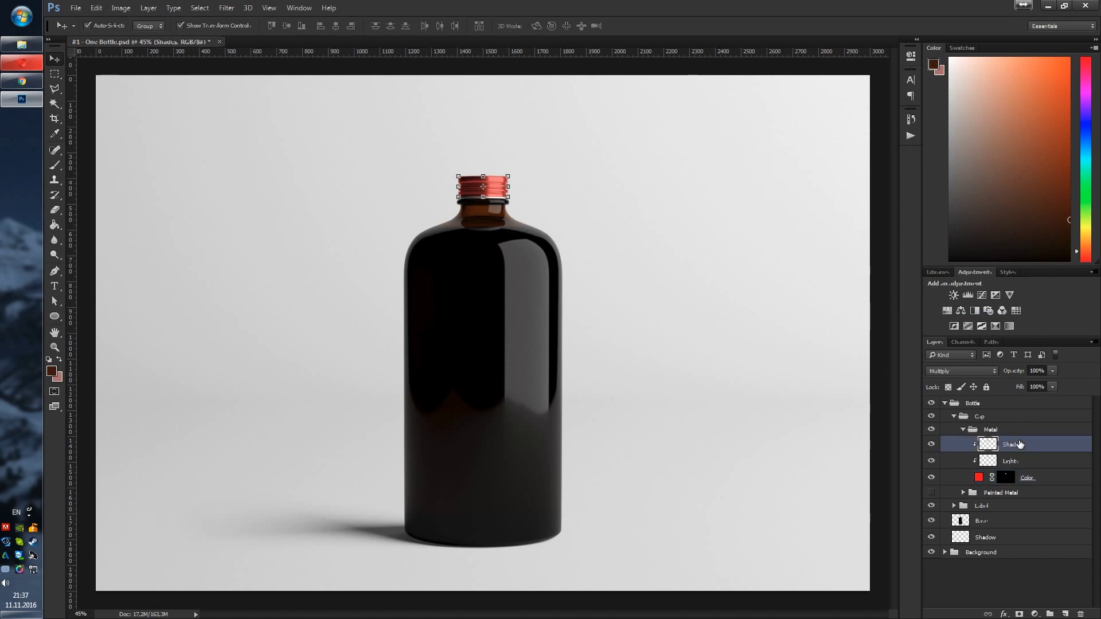
{"action": "left_click", "coordinate": [1016, 462]}
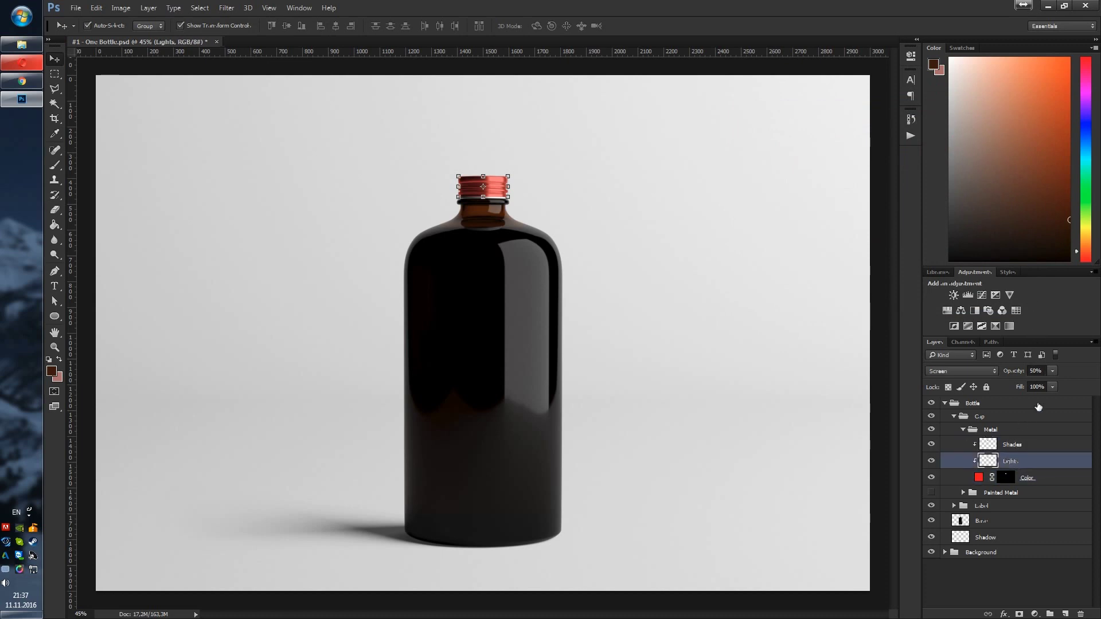
{"action": "left_click", "coordinate": [1052, 371]}
{"action": "mouse_move", "coordinate": [1051, 381]}
{"action": "left_mouse_down"}
{"action": "mouse_move", "coordinate": [1074, 384]}
{"action": "mouse_move", "coordinate": [1036, 382]}
{"action": "mouse_move", "coordinate": [1084, 382]}
{"action": "mouse_move", "coordinate": [1017, 384]}
{"action": "mouse_move", "coordinate": [1052, 384]}
{"action": "left_mouse_up"}
Set the Metal cap group's Color fill layer to white, ffffff
{"action": "left_click", "coordinate": [1035, 482]}
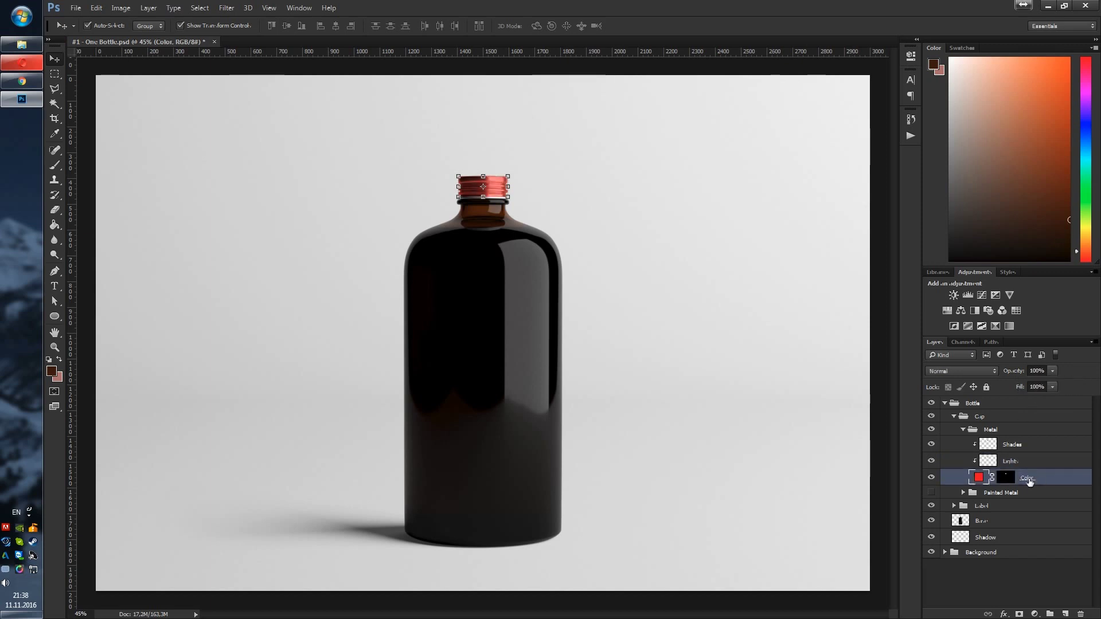
{"action": "left_click", "coordinate": [981, 478]}
{"action": "double_click", "coordinate": [981, 478]}
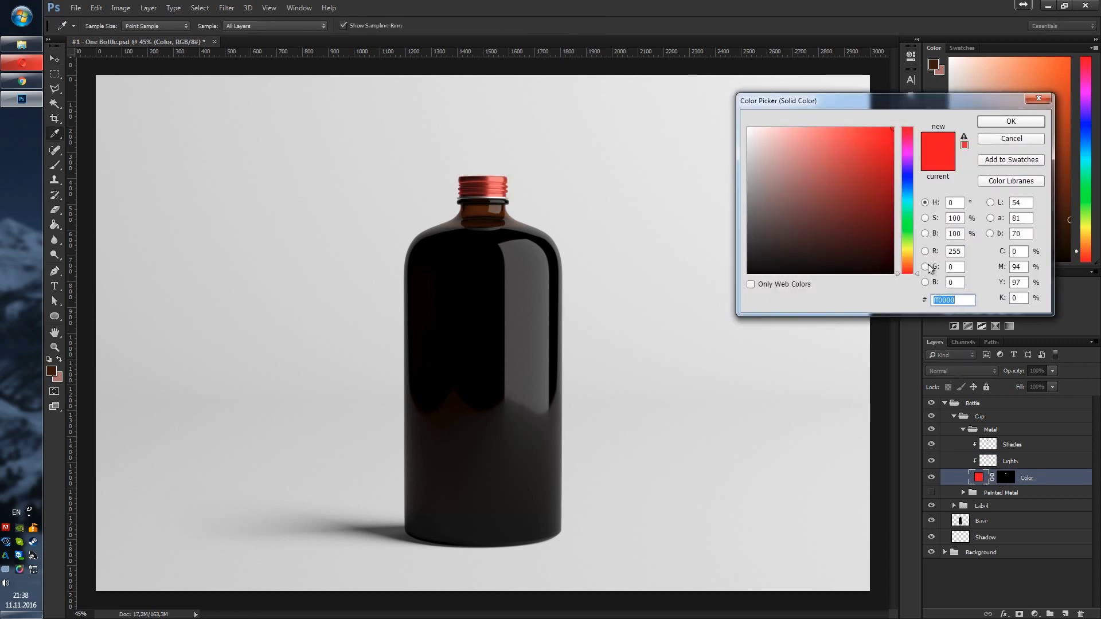
{"action": "left_click", "coordinate": [768, 152]}
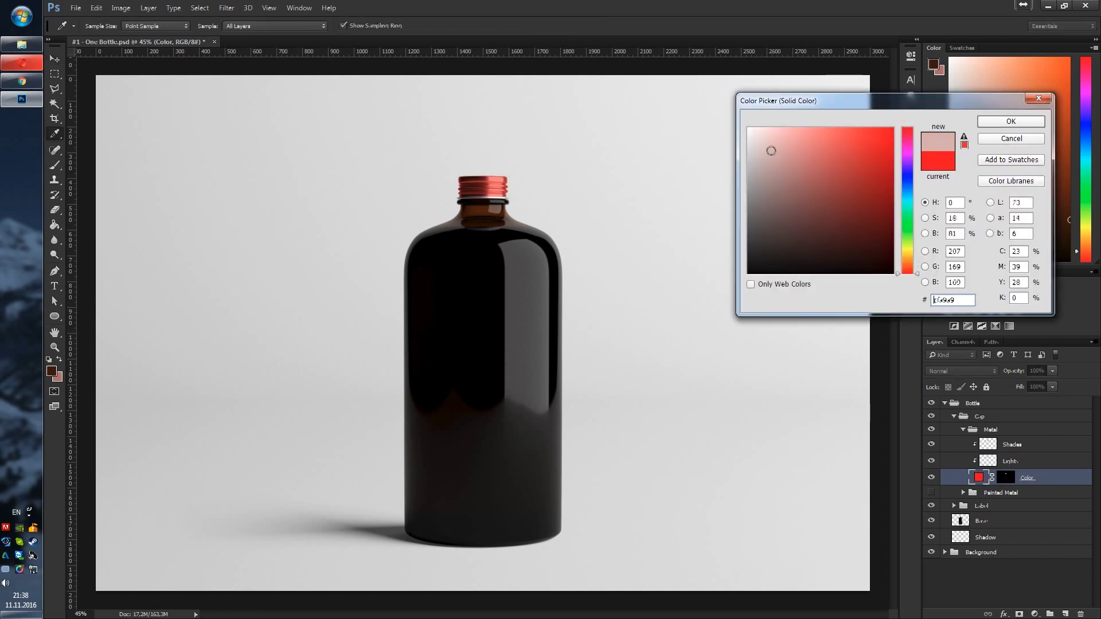
{"action": "left_click", "coordinate": [776, 242]}
{"action": "mouse_move", "coordinate": [775, 243]}
{"action": "left_mouse_down"}
{"action": "mouse_move", "coordinate": [714, 292]}
{"action": "mouse_move", "coordinate": [728, 112]}
{"action": "left_mouse_up"}
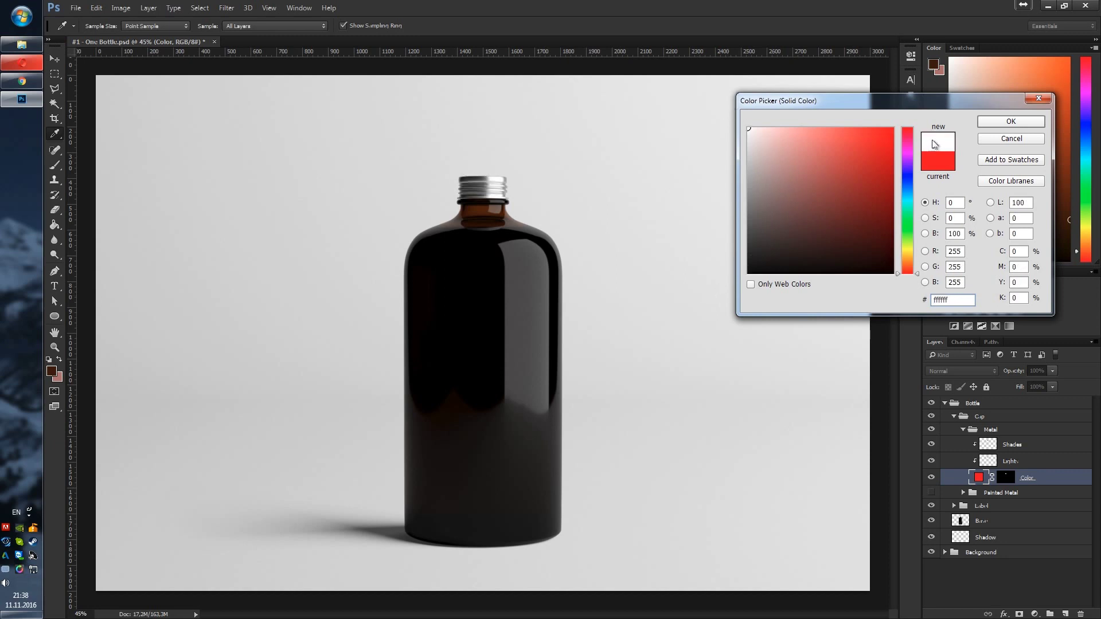
{"action": "left_click", "coordinate": [1003, 120]}
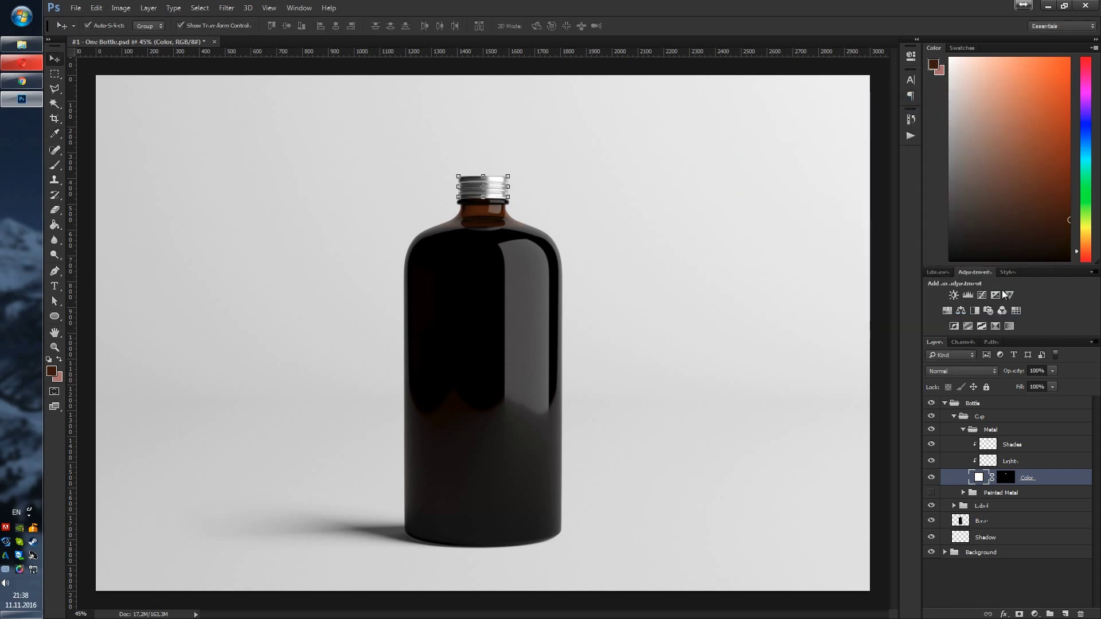
Collapse and hide the Metal cap group, and show the Painted Metal group instead
{"action": "left_click", "coordinate": [963, 430]}
{"action": "left_click", "coordinate": [932, 430]}
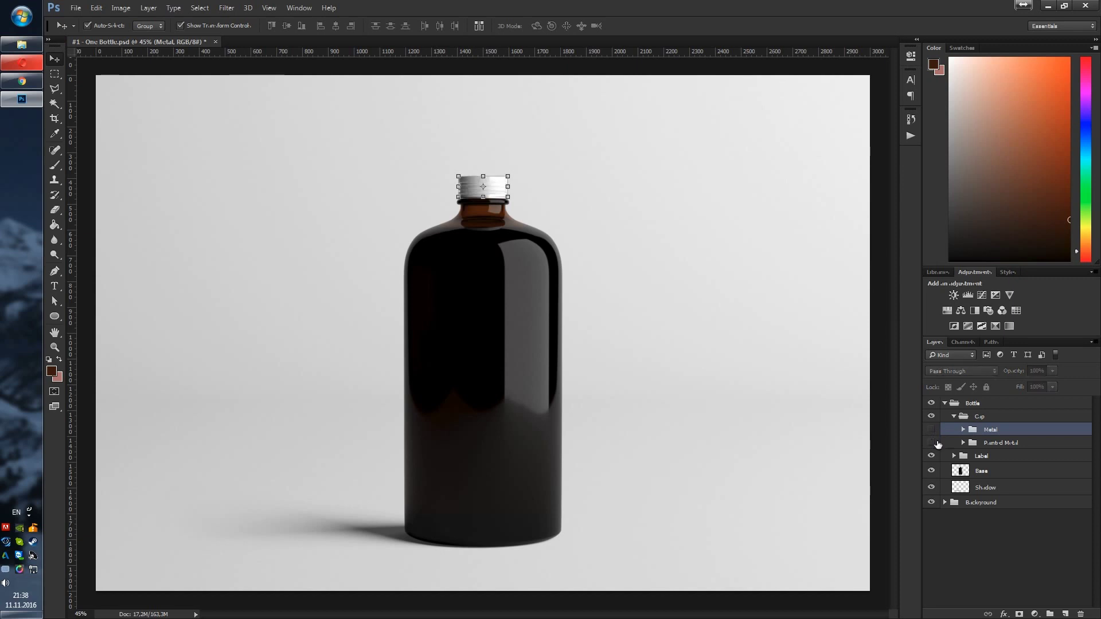
{"action": "left_click", "coordinate": [998, 444]}
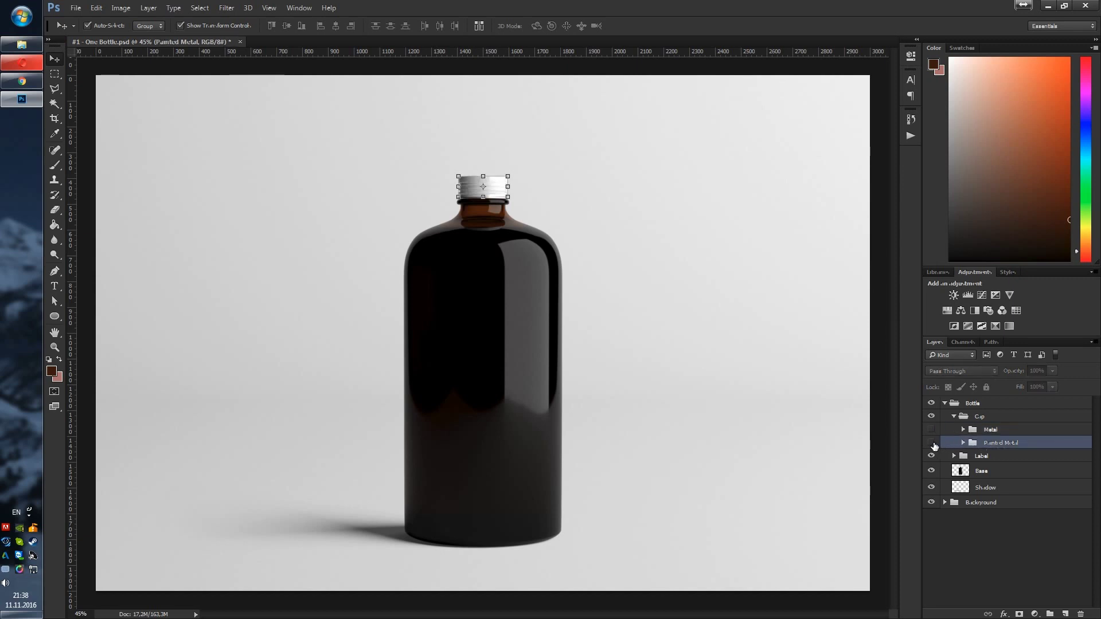
{"action": "left_click", "coordinate": [932, 443]}
Expand the Painted Metal group and set its Color fill layer to red, ff0000
{"action": "left_click", "coordinate": [963, 442]}
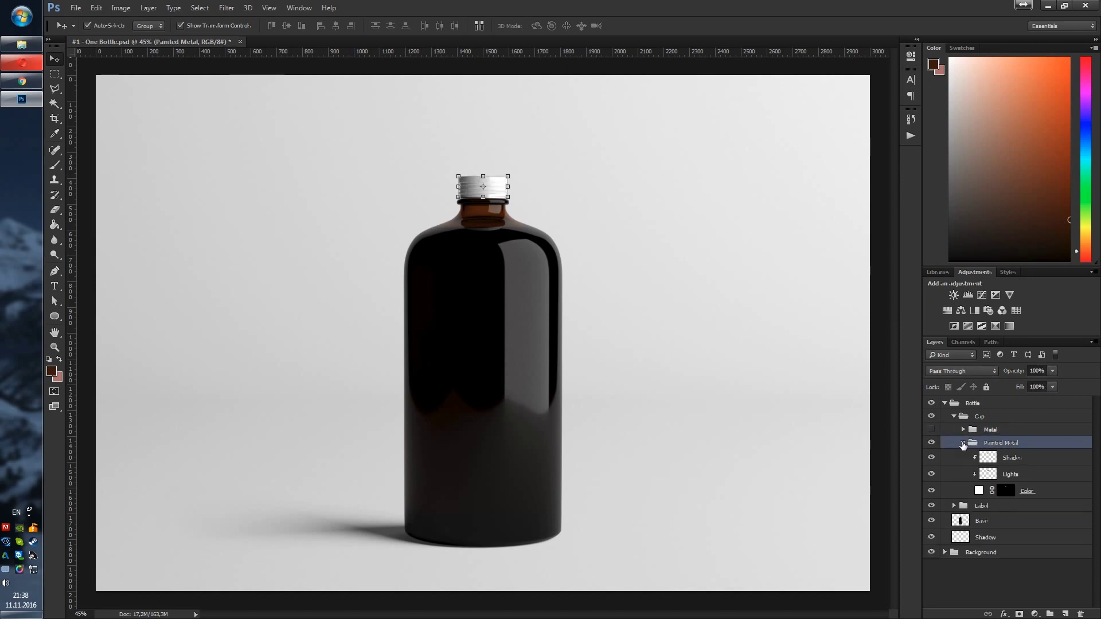
{"action": "double_click", "coordinate": [979, 491]}
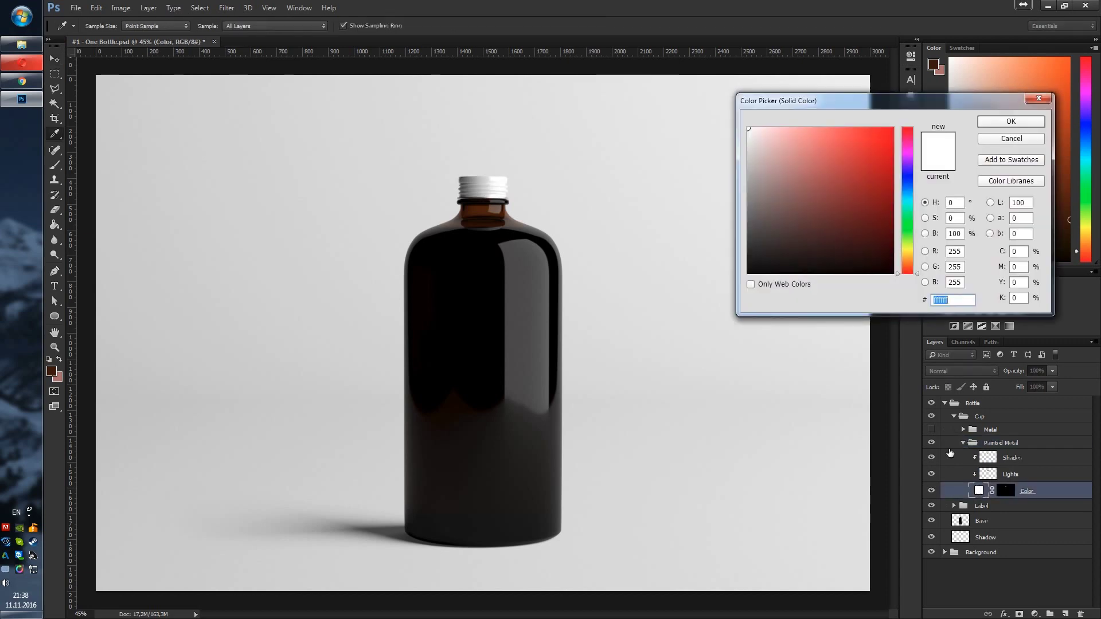
{"action": "type", "text": "ff0000"}
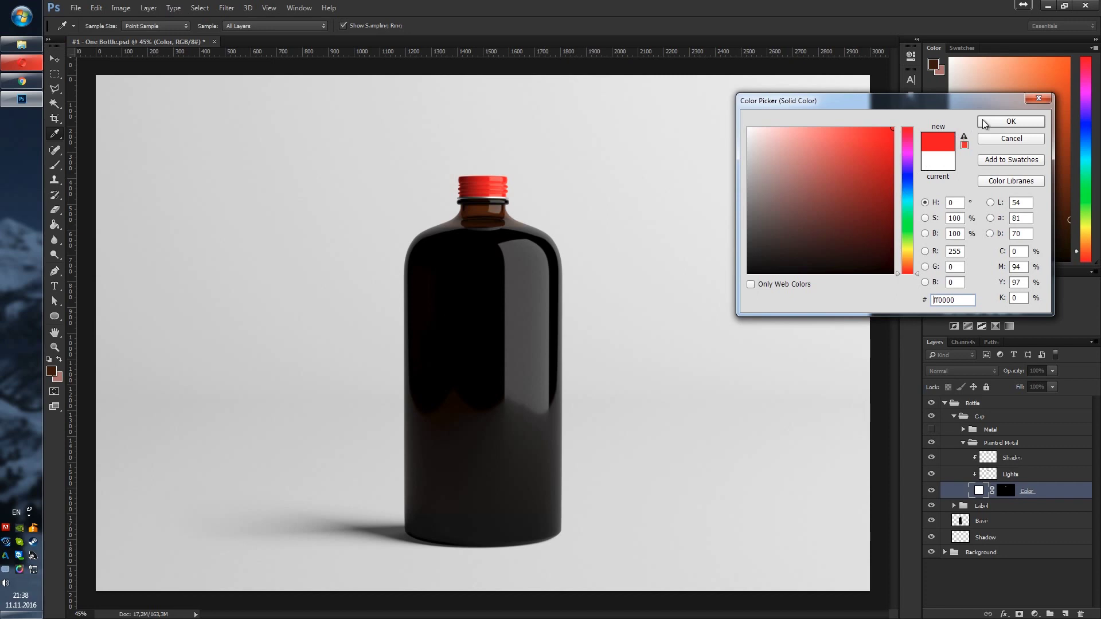
{"action": "left_click", "coordinate": [990, 122]}
{"action": "key", "text": "v"}
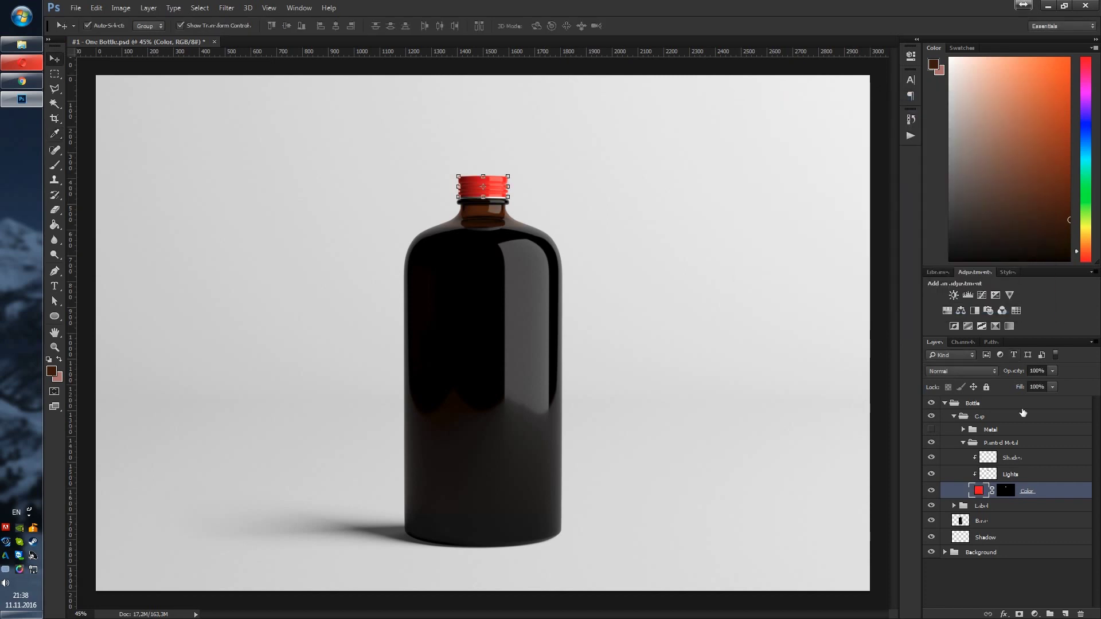
Set the opacity of the Lights layer in the Painted Metal group to 70%
{"action": "left_click", "coordinate": [1018, 475]}
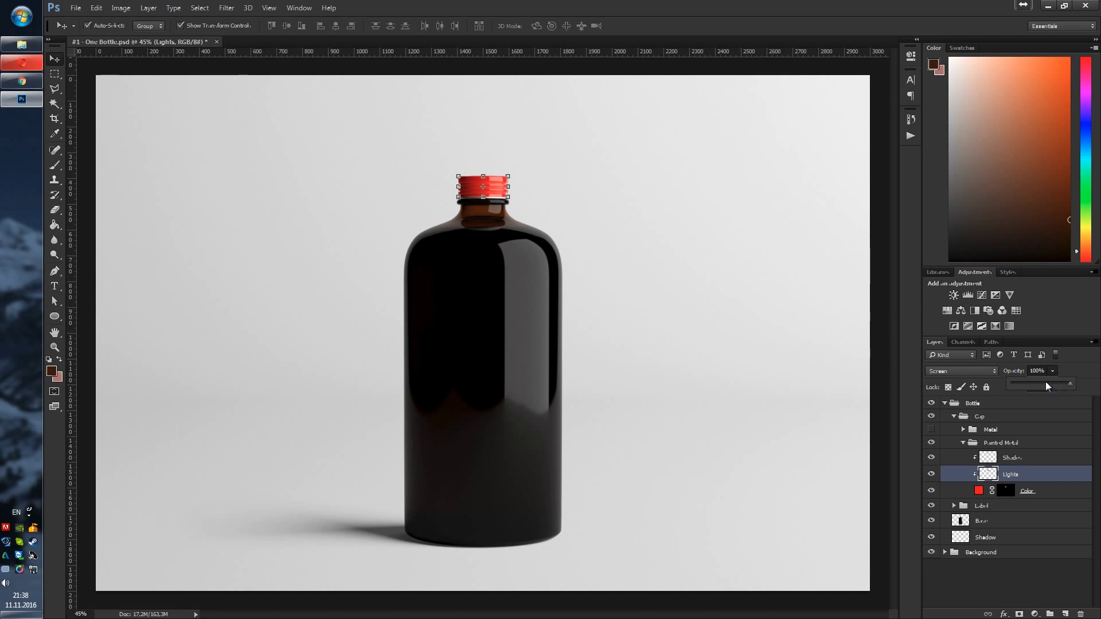
{"action": "left_click_drag", "start_coordinate": [1028, 387], "coordinate": [1068, 385]}
{"action": "left_click", "coordinate": [1037, 371]}
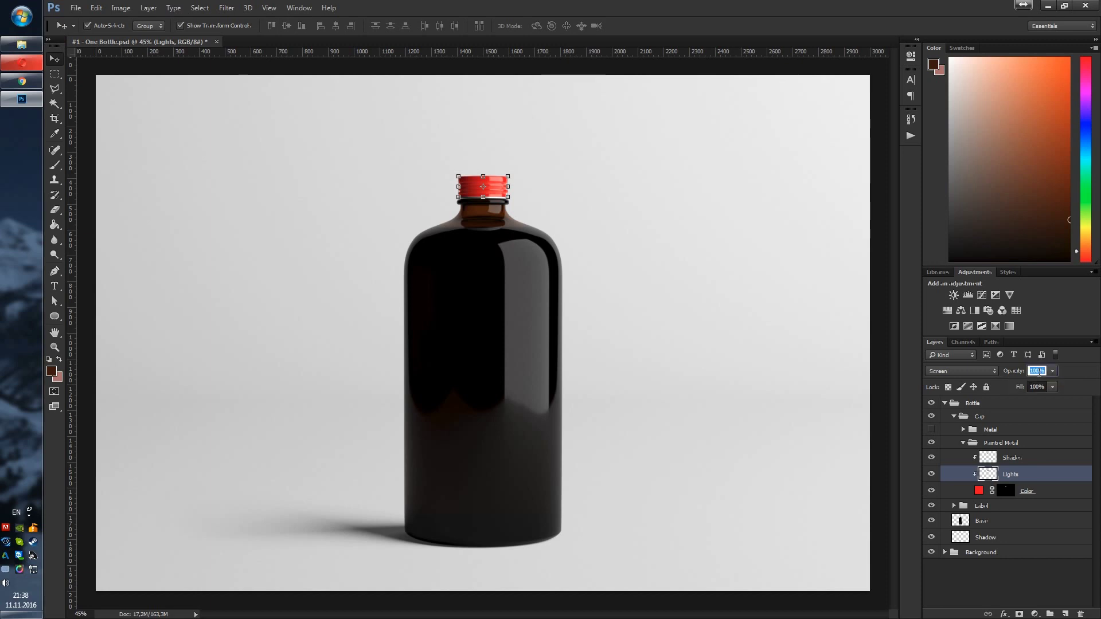
{"action": "type", "text": "70"}
{"action": "key", "text": "Return"}
Try lower opacities on the Painted Metal group's Shades layer, return it to 100%, and deselect the layers
{"action": "left_click", "coordinate": [1014, 457]}
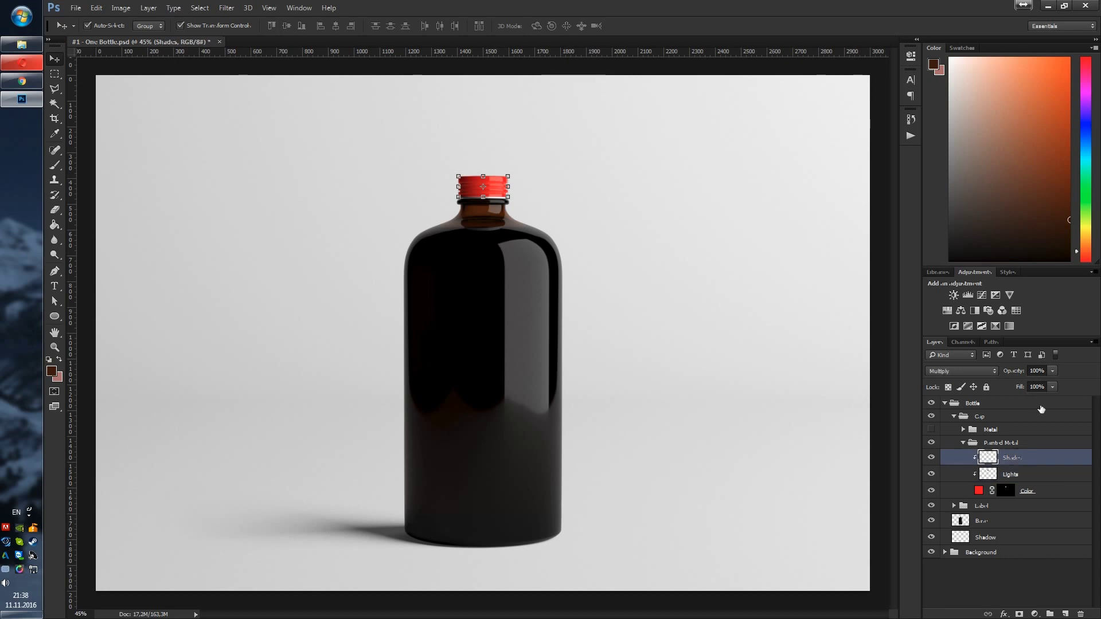
{"action": "left_click", "coordinate": [1053, 371]}
{"action": "mouse_move", "coordinate": [1045, 383]}
{"action": "left_mouse_down"}
{"action": "mouse_move", "coordinate": [1017, 383]}
{"action": "mouse_move", "coordinate": [1065, 384]}
{"action": "left_mouse_up"}
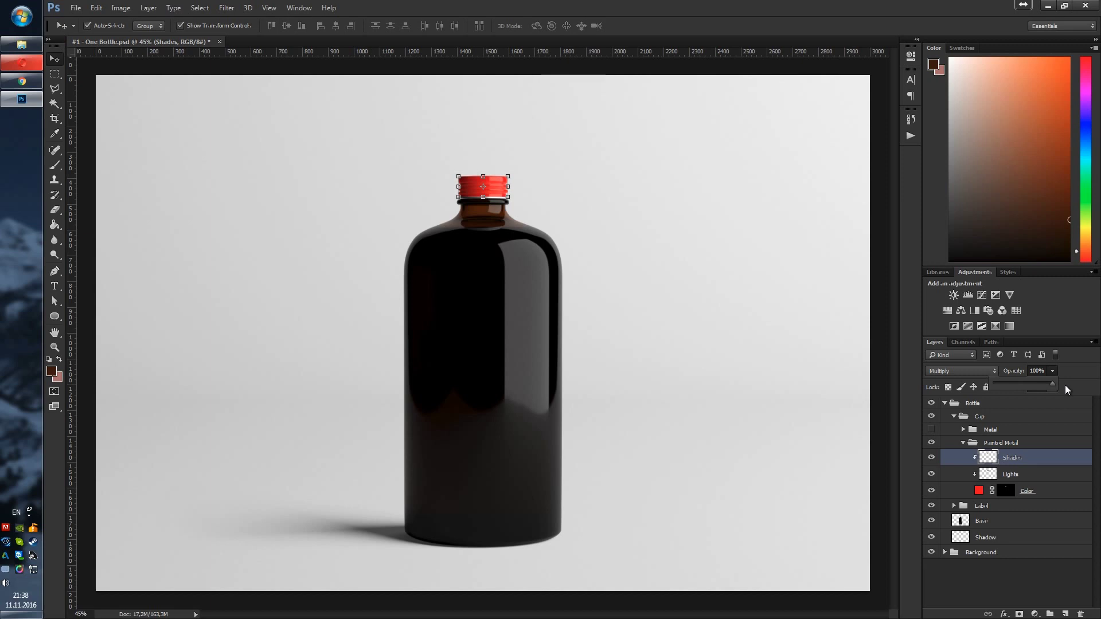
{"action": "left_click", "coordinate": [1023, 475]}
{"action": "left_click", "coordinate": [886, 400]}
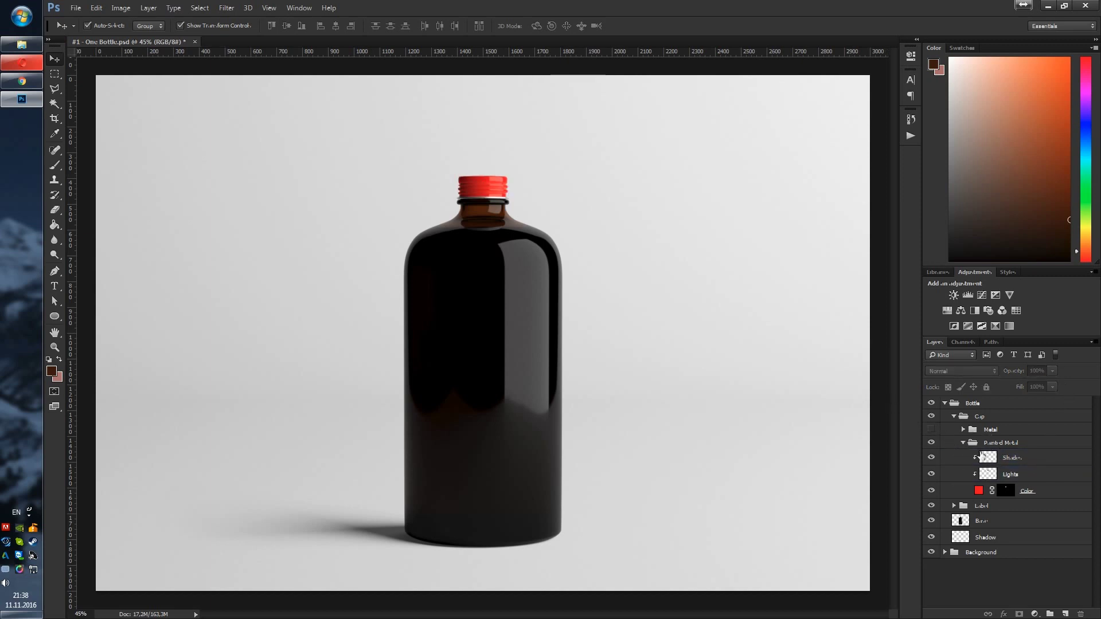
Set the Painted Metal group's Color fill layer to light grey, efefef
{"action": "double_click", "coordinate": [976, 490]}
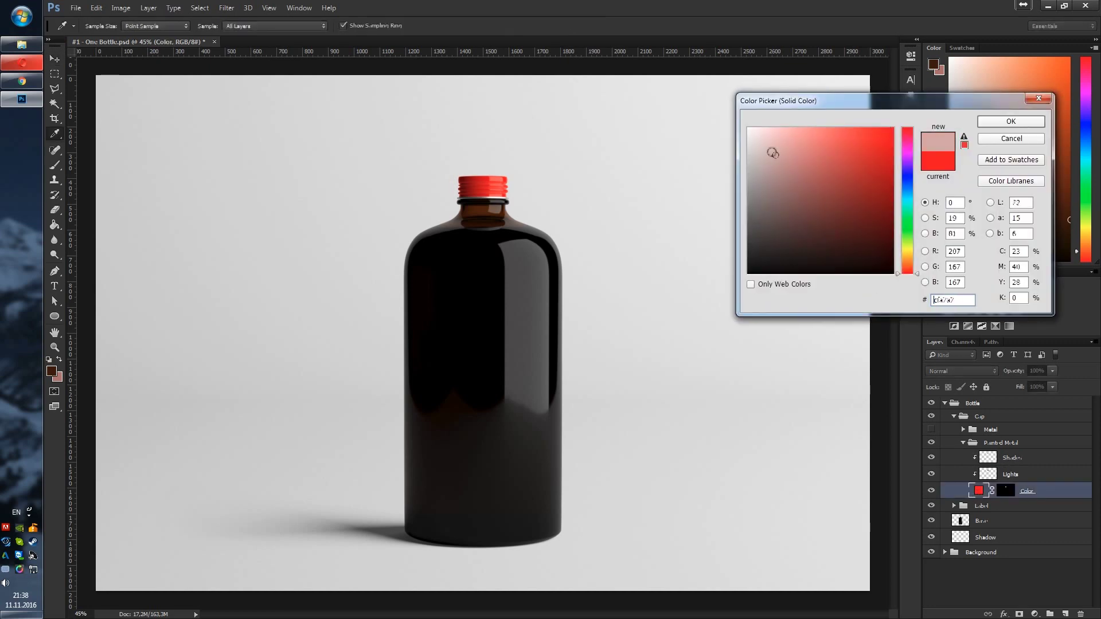
{"action": "mouse_move", "coordinate": [771, 152]}
{"action": "left_mouse_down"}
{"action": "mouse_move", "coordinate": [733, 117]}
{"action": "mouse_move", "coordinate": [747, 136]}
{"action": "left_mouse_up"}
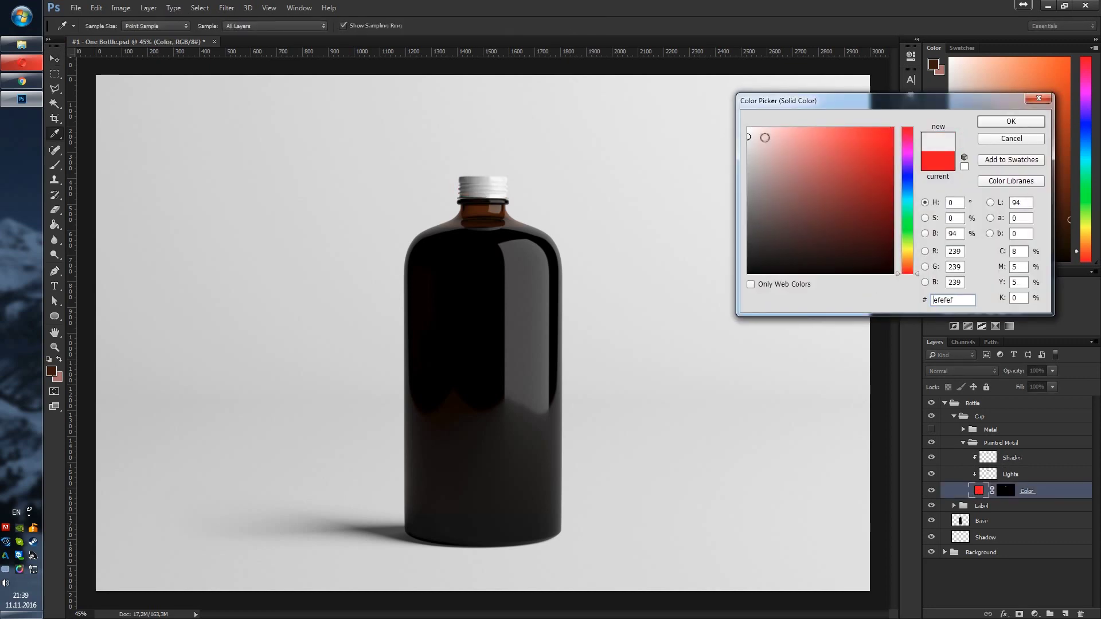
{"action": "left_click", "coordinate": [1016, 127]}
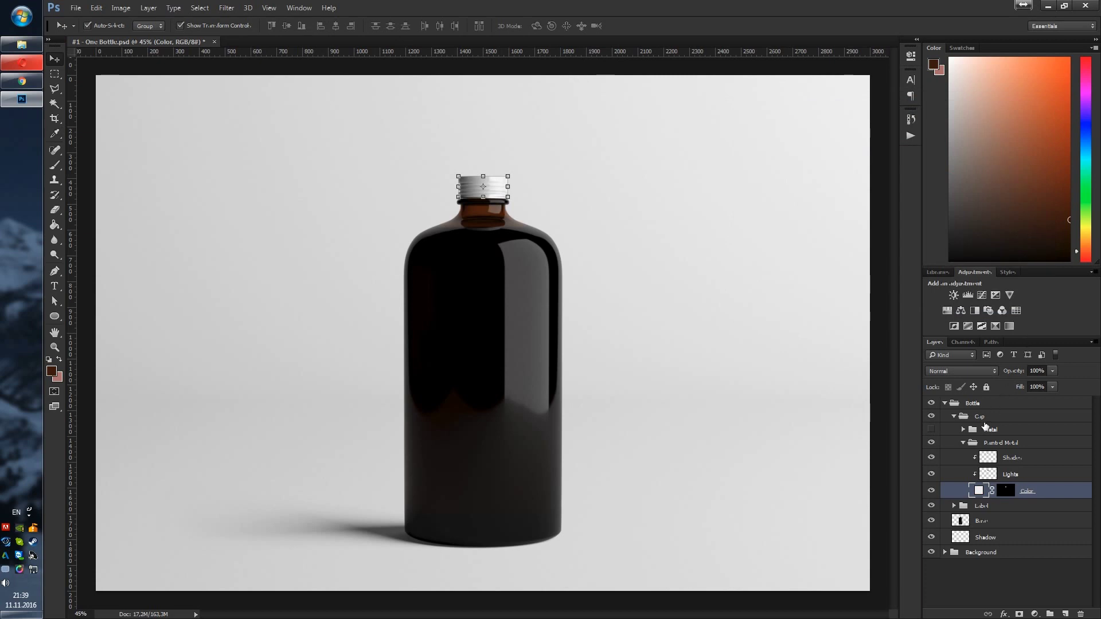
Collapse the Painted Metal group and the Cap group
{"action": "left_click", "coordinate": [964, 442]}
{"action": "left_click", "coordinate": [975, 417]}
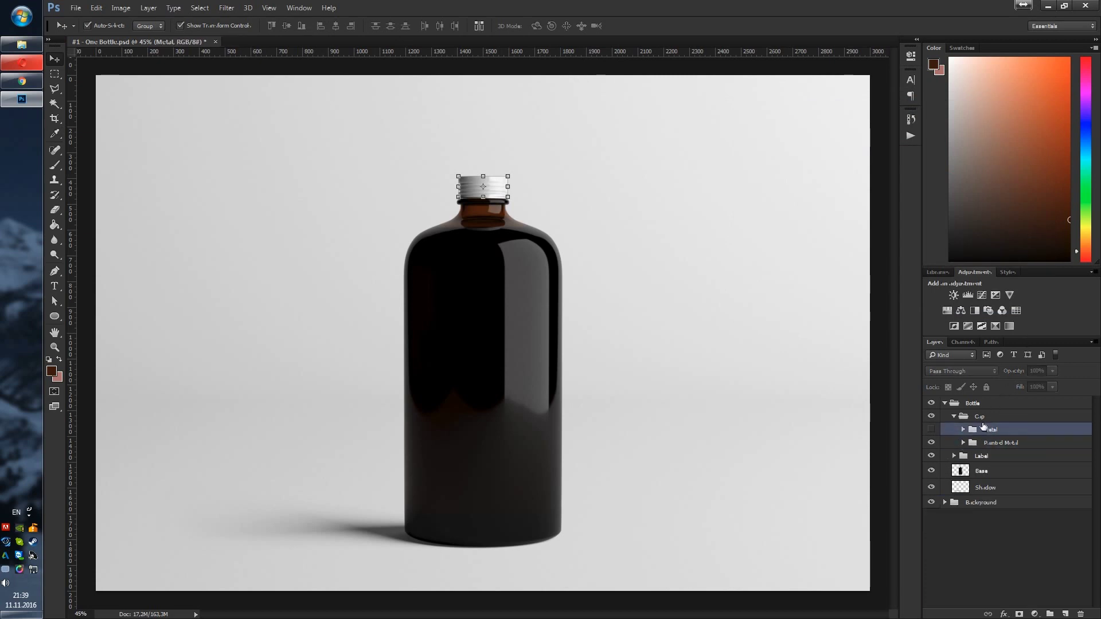
{"action": "left_click", "coordinate": [953, 417]}
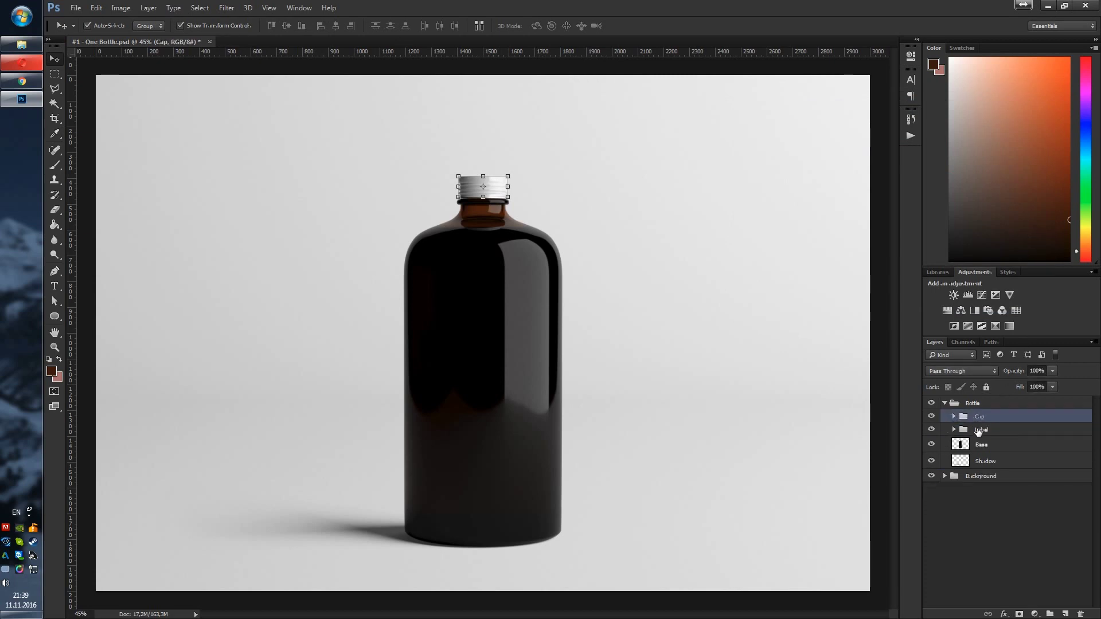
Open the contents of the Foil smart object in the Label group's Foil Stamping group for editing
{"action": "left_click", "coordinate": [991, 431]}
{"action": "left_click", "coordinate": [955, 429]}
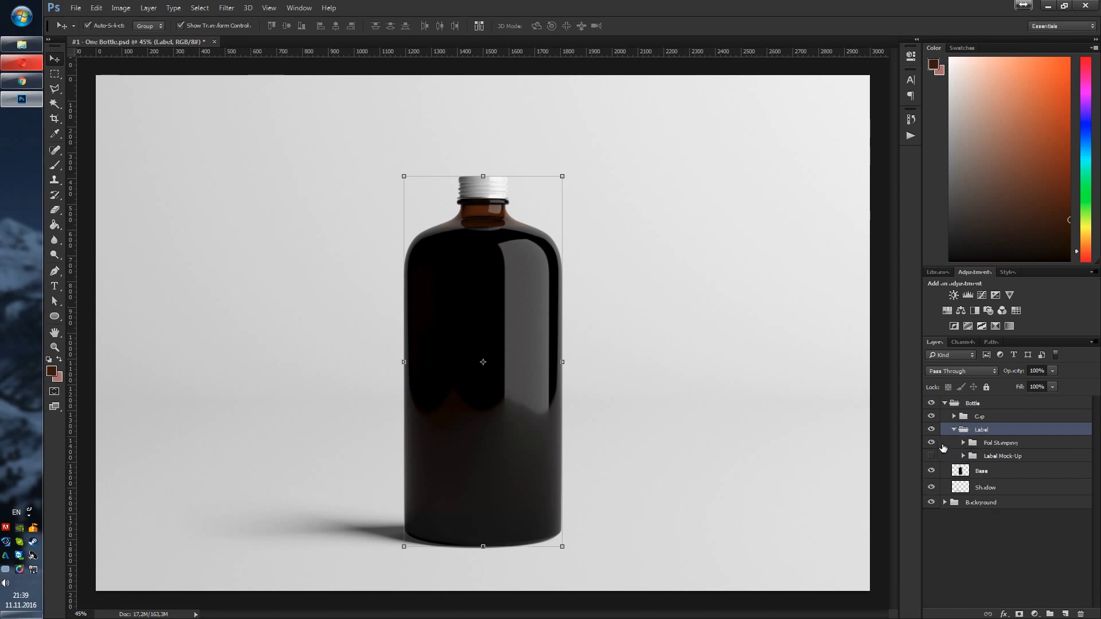
{"action": "left_click", "coordinate": [995, 445]}
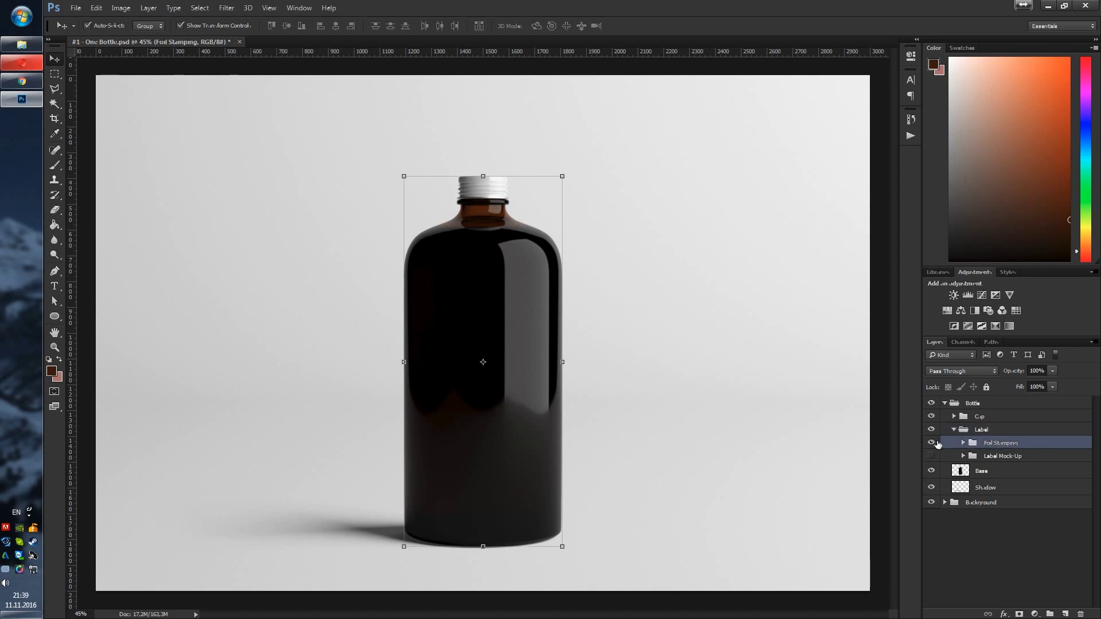
{"action": "left_click", "coordinate": [963, 443]}
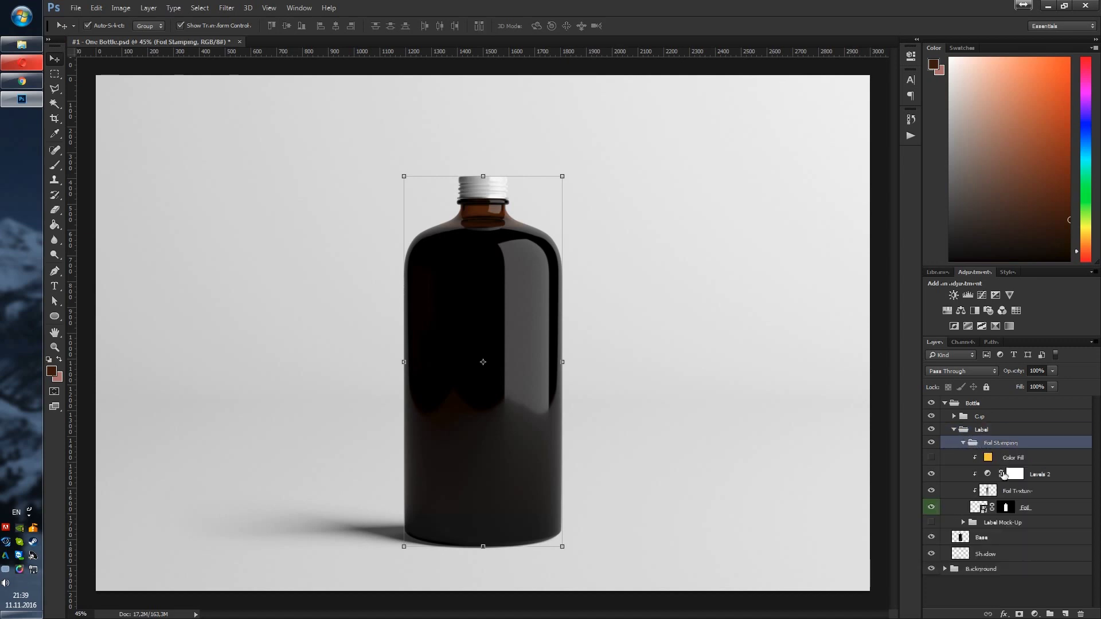
{"action": "left_click", "coordinate": [978, 508]}
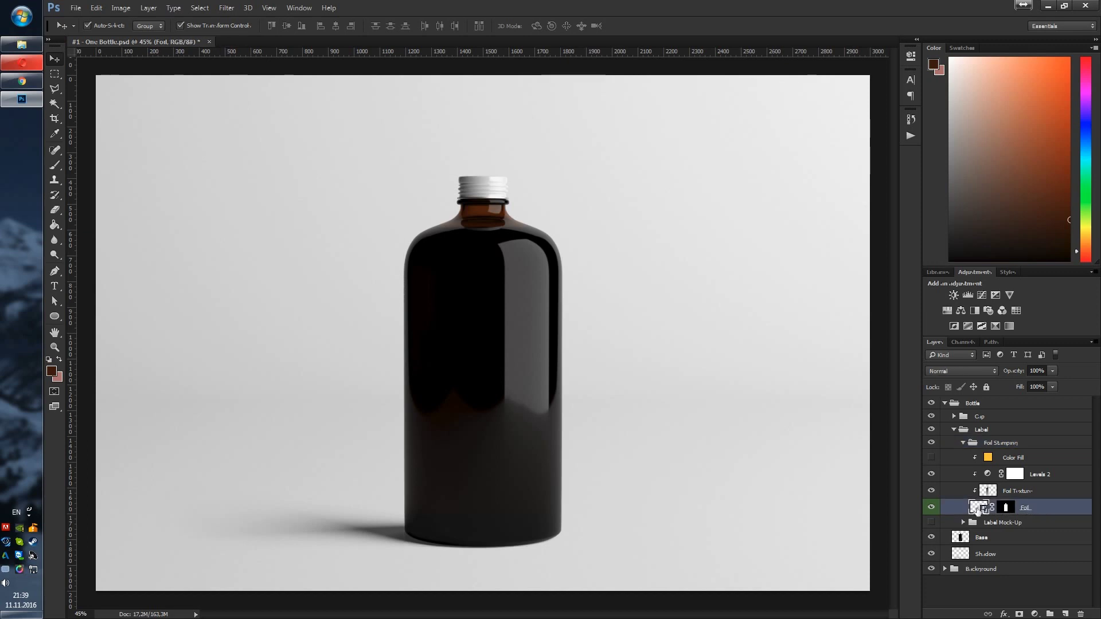
{"action": "right_click", "coordinate": [1027, 508]}
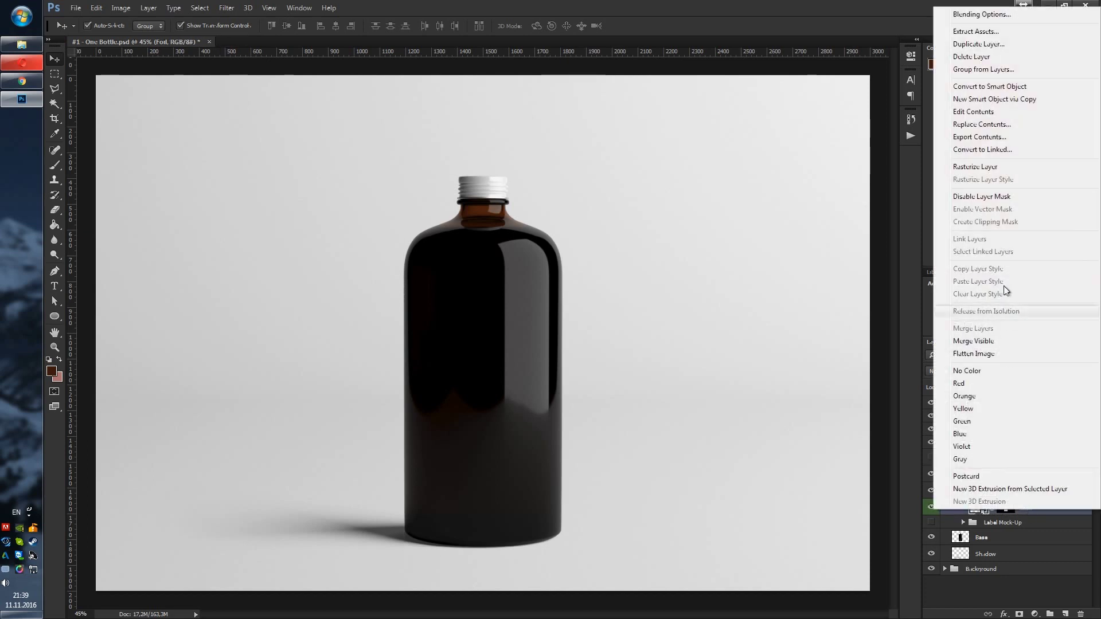
{"action": "left_click", "coordinate": [980, 112]}
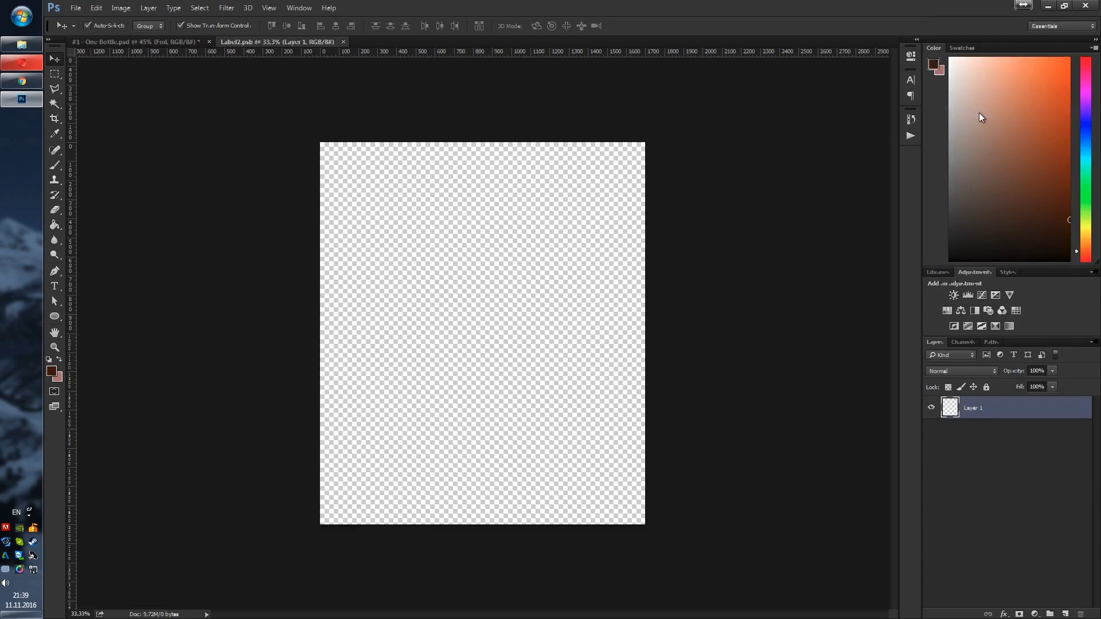
Place the Foil 1 file as an embedded object at its default size in the foil document
{"action": "left_click", "coordinate": [407, 90]}
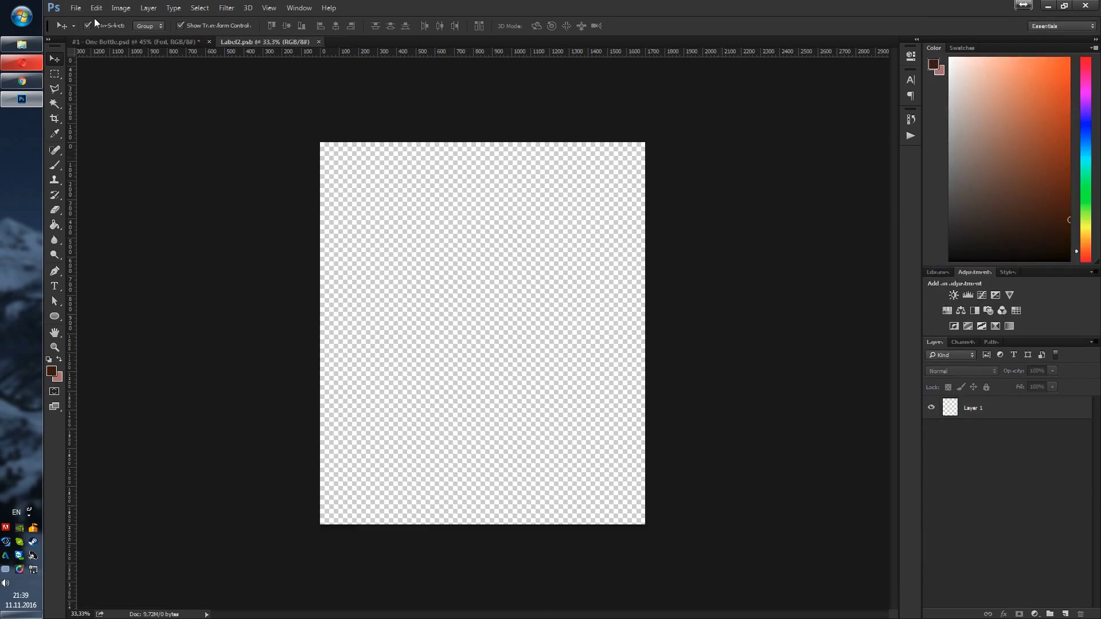
{"action": "left_click", "coordinate": [76, 8]}
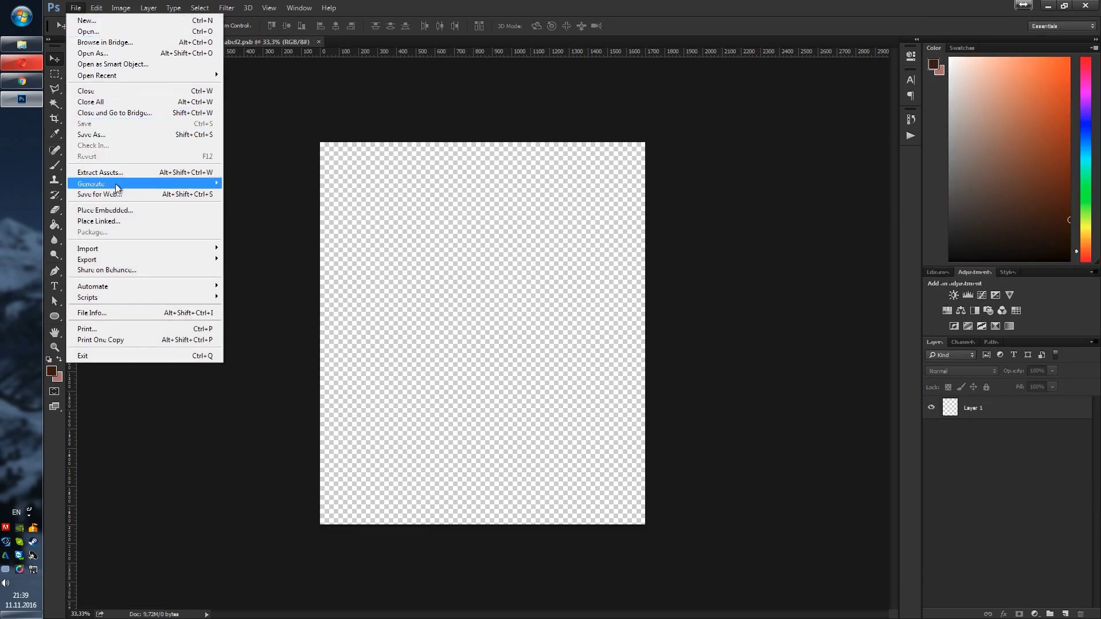
{"action": "left_click", "coordinate": [122, 212]}
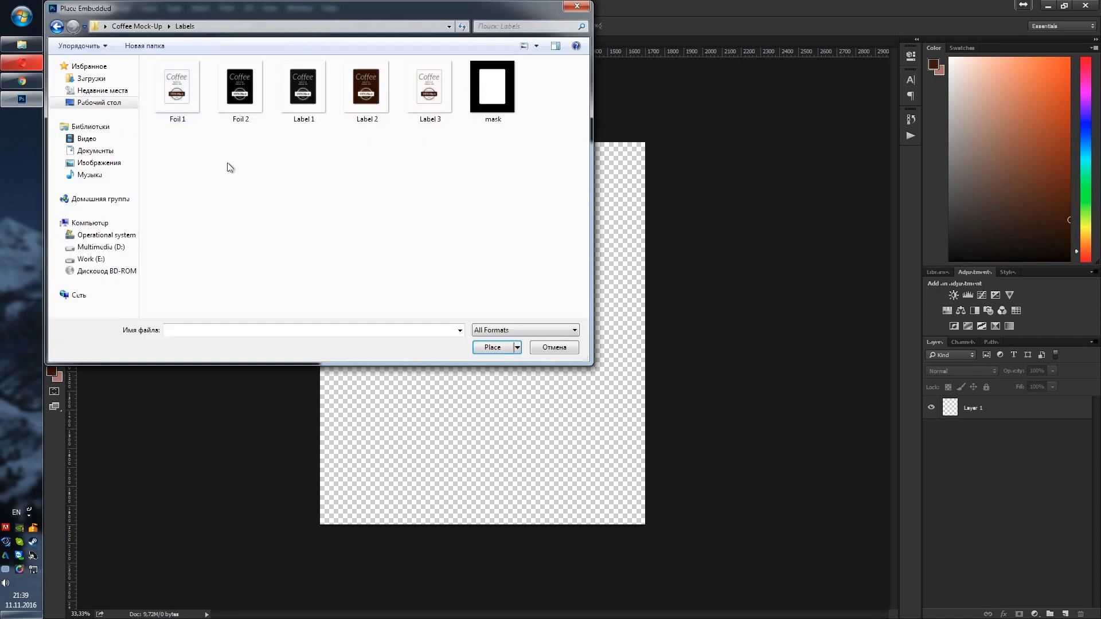
{"action": "left_click", "coordinate": [188, 105]}
{"action": "left_click", "coordinate": [491, 350]}
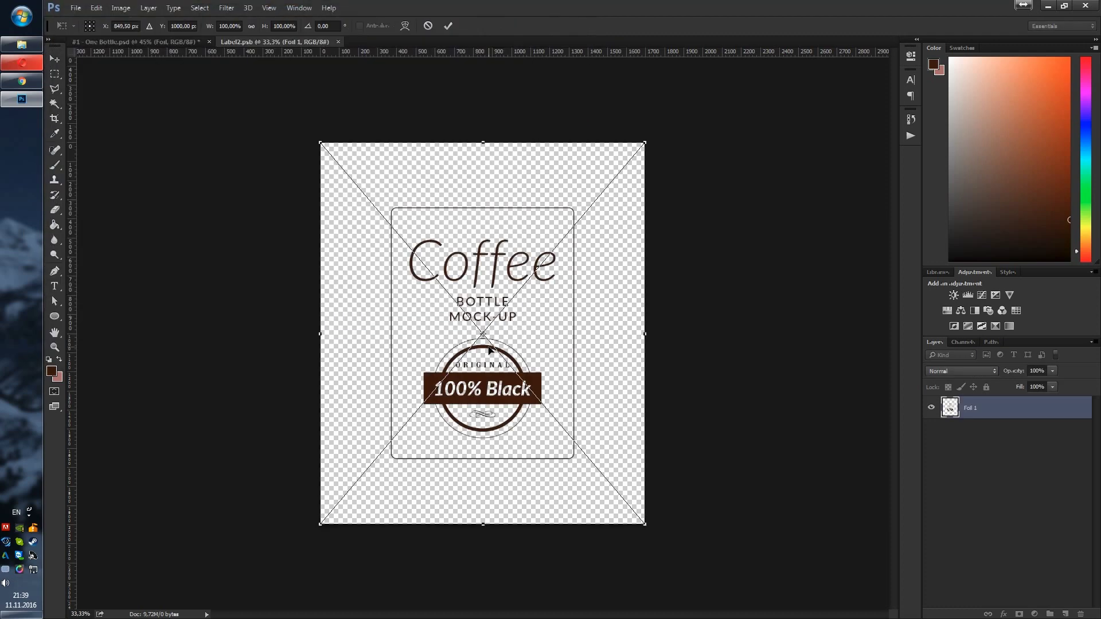
{"action": "key", "text": "Return"}
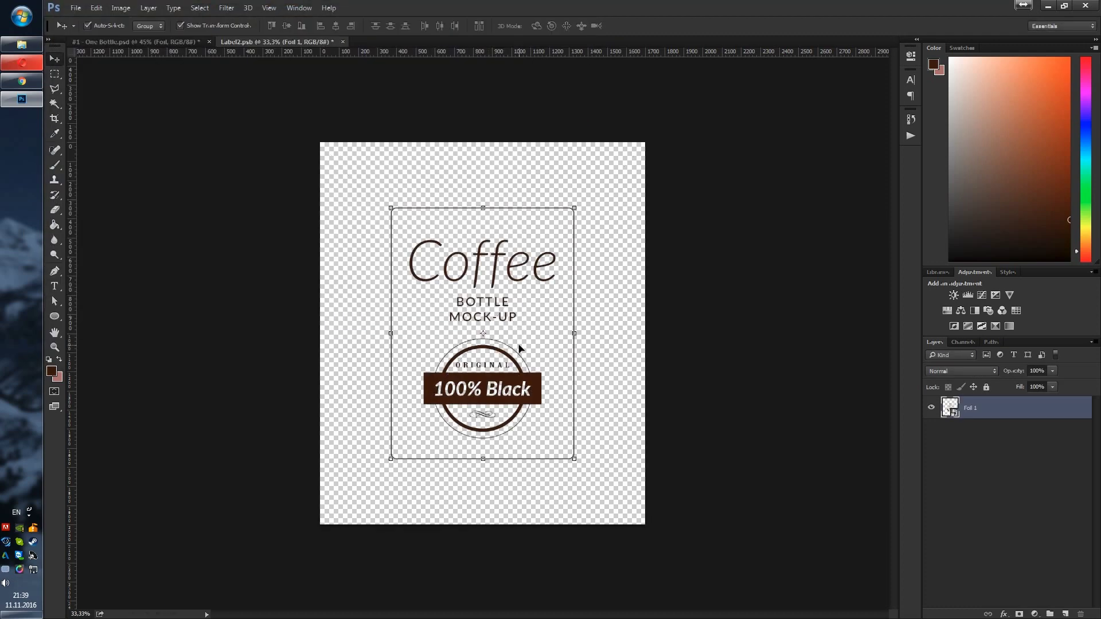
Close the foil document with its changes saved, and deselect the layers in the bottle mockup
{"action": "left_click", "coordinate": [343, 42]}
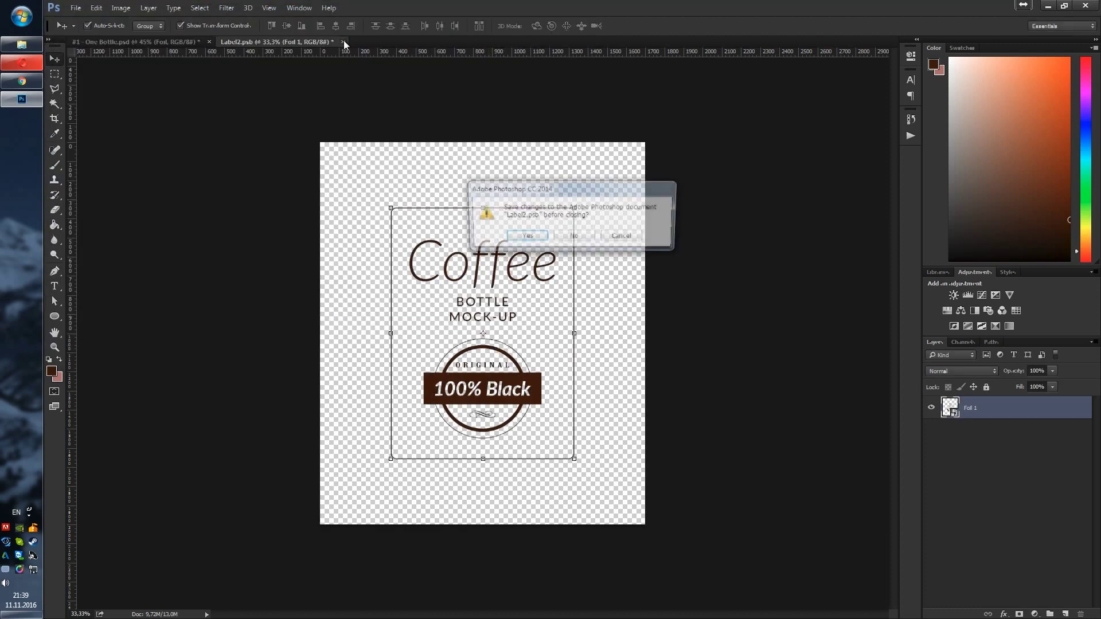
{"action": "left_click", "coordinate": [523, 235]}
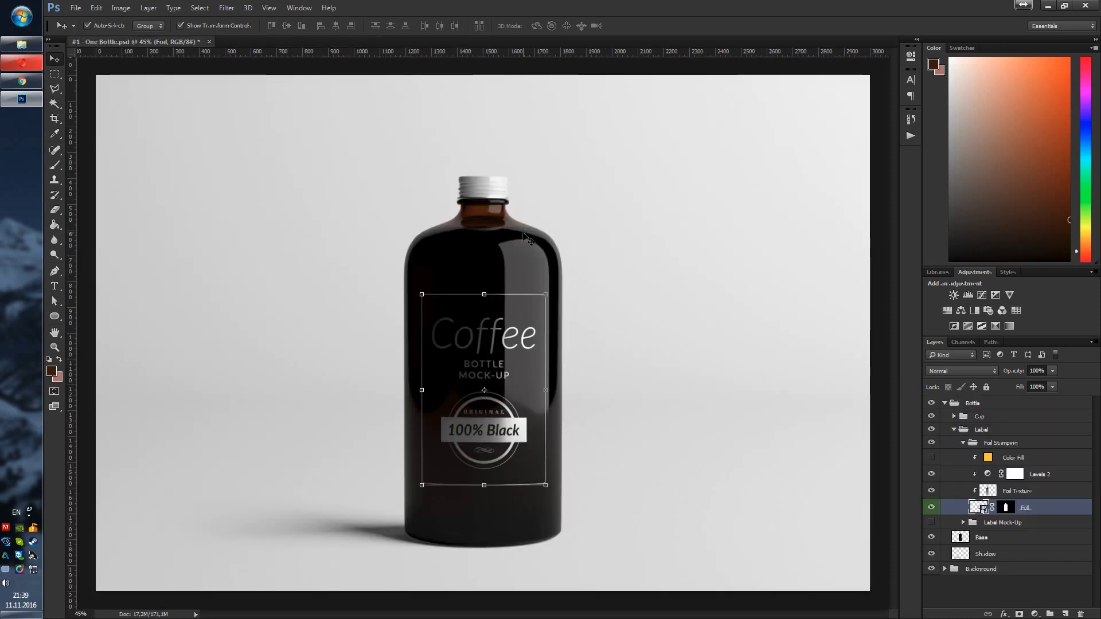
{"action": "left_click", "coordinate": [889, 203]}
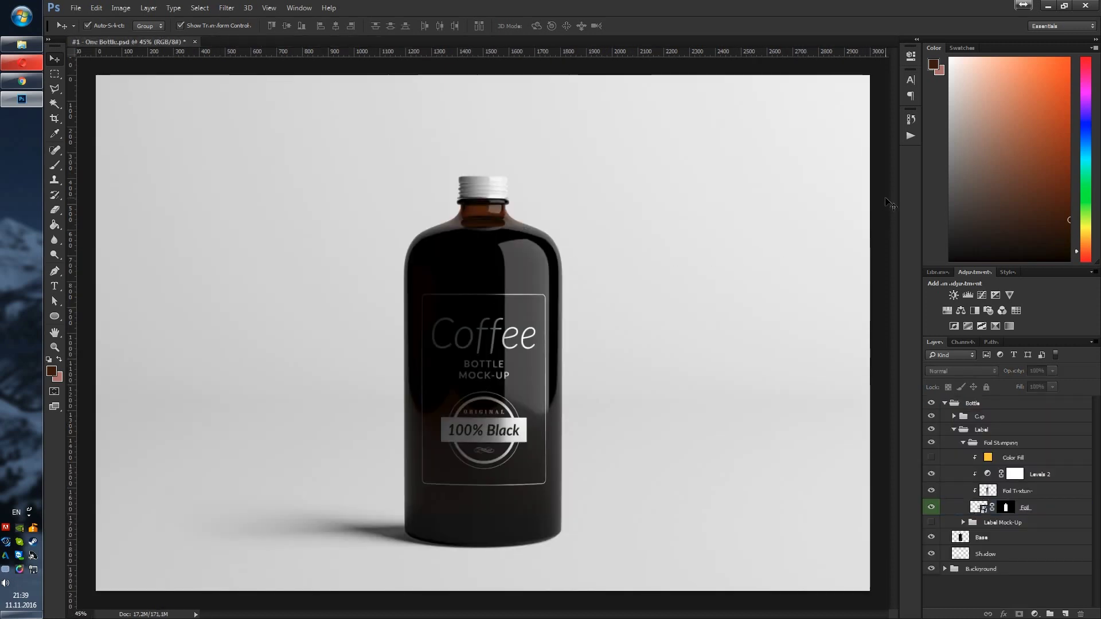
Set the foil's Levels 2 adjustment to midtones 0.53, white input 237 and black output 0
{"action": "left_click", "coordinate": [1002, 474]}
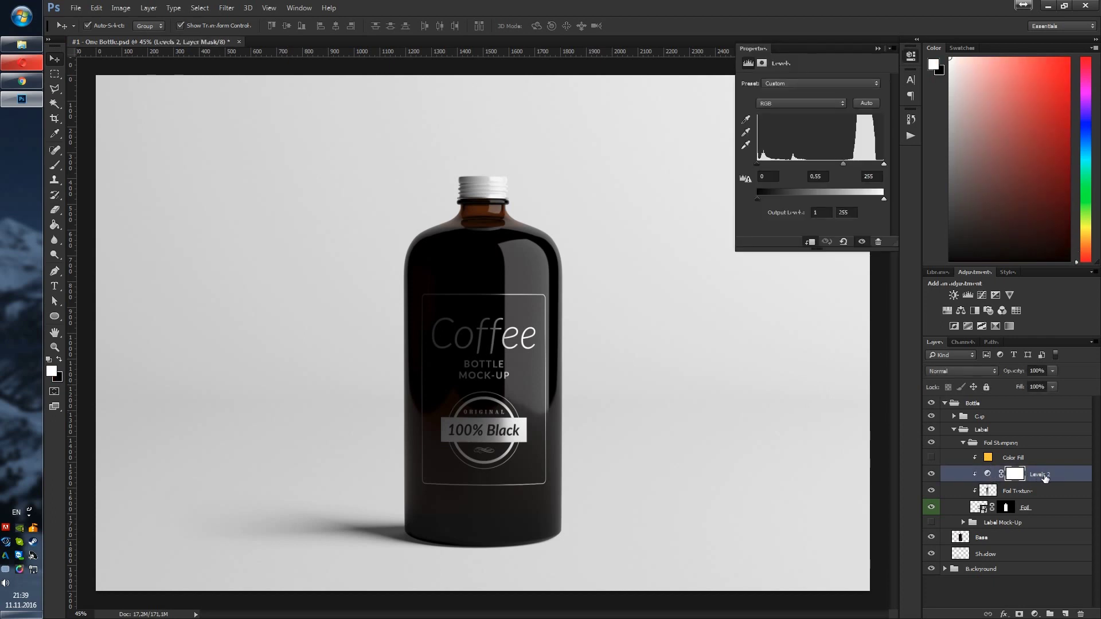
{"action": "left_click", "coordinate": [987, 474]}
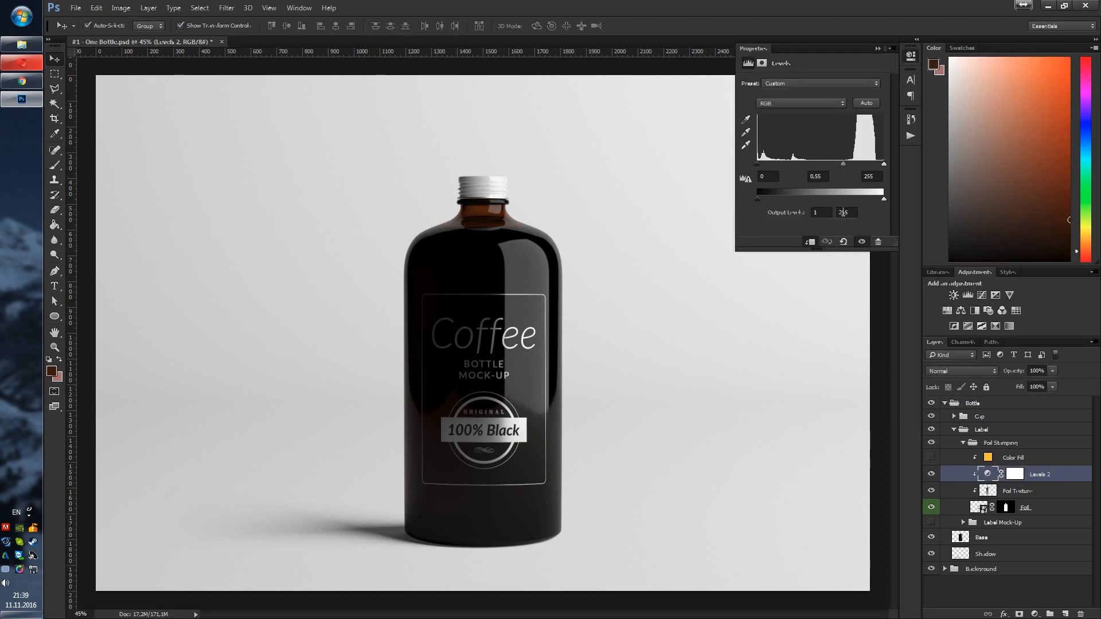
{"action": "mouse_move", "coordinate": [842, 165]}
{"action": "left_mouse_down"}
{"action": "mouse_move", "coordinate": [786, 164]}
{"action": "mouse_move", "coordinate": [852, 172]}
{"action": "left_mouse_up"}
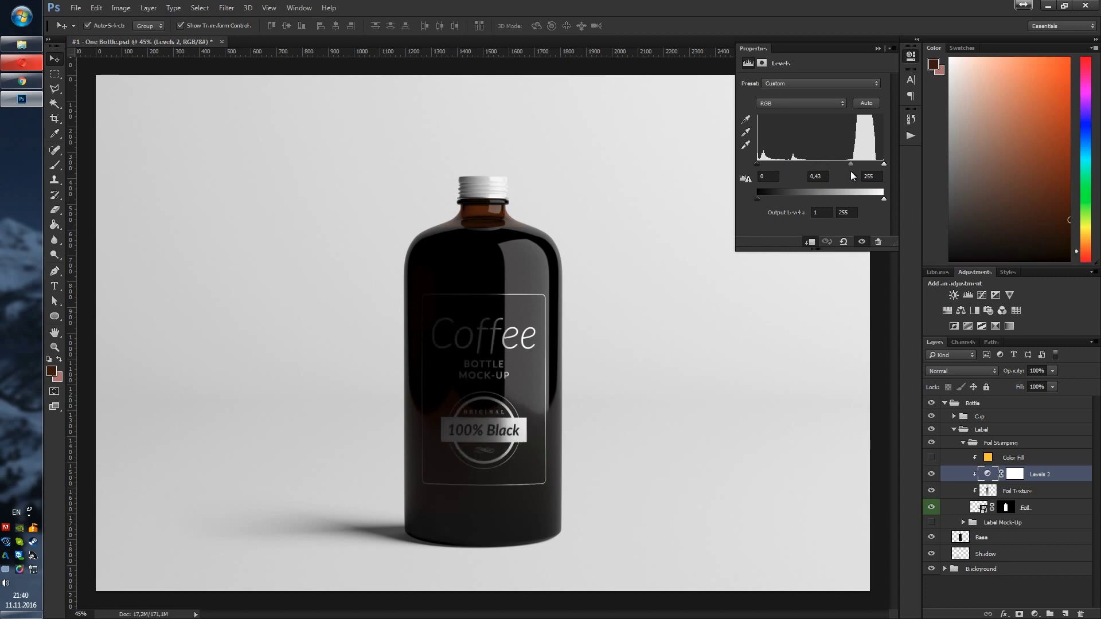
{"action": "mouse_move", "coordinate": [758, 198]}
{"action": "left_mouse_down"}
{"action": "mouse_move", "coordinate": [768, 198]}
{"action": "mouse_move", "coordinate": [747, 198]}
{"action": "left_mouse_up"}
{"action": "left_click_drag", "start_coordinate": [883, 163], "coordinate": [838, 165]}
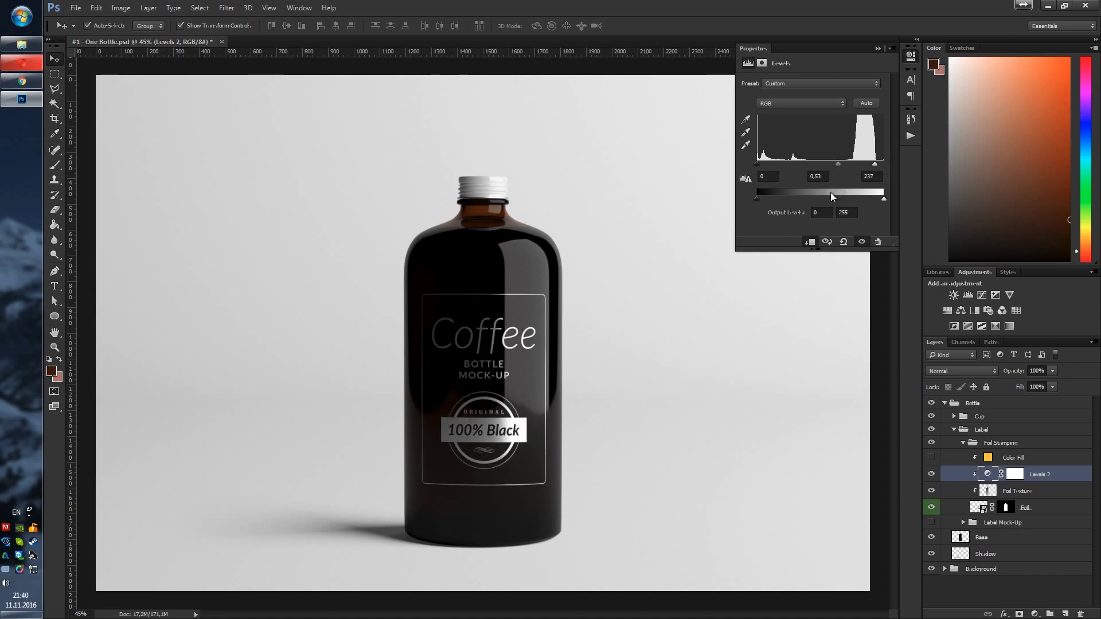
{"action": "left_click", "coordinate": [876, 49]}
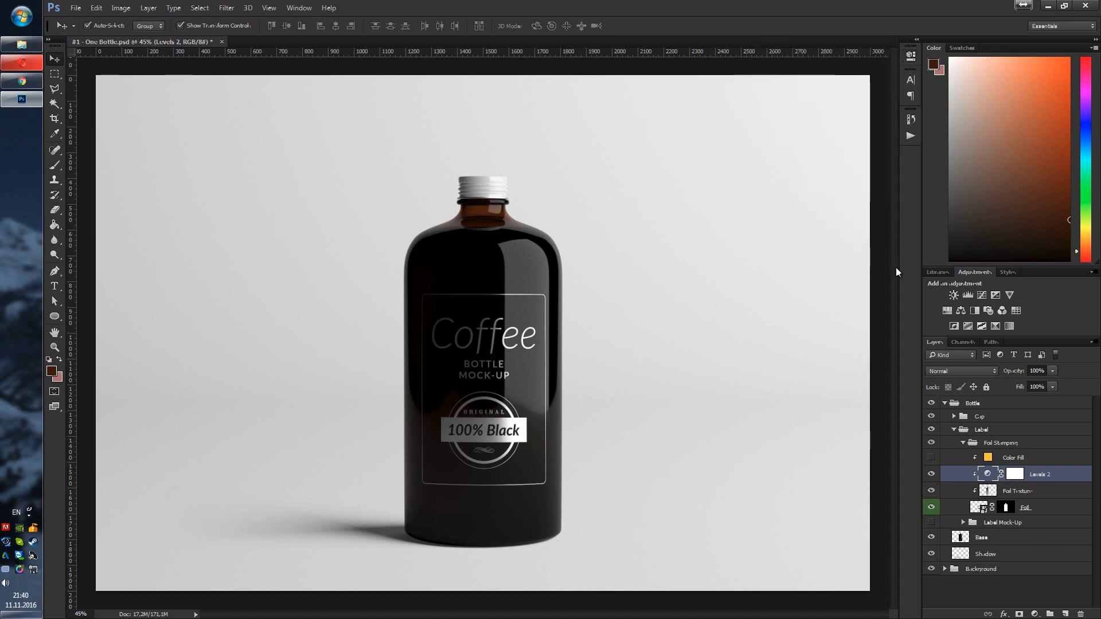
Show the foil's Color Fill layer, try cyan and red for it, cancel the colour change and hide the layer again
{"action": "left_click", "coordinate": [1033, 460]}
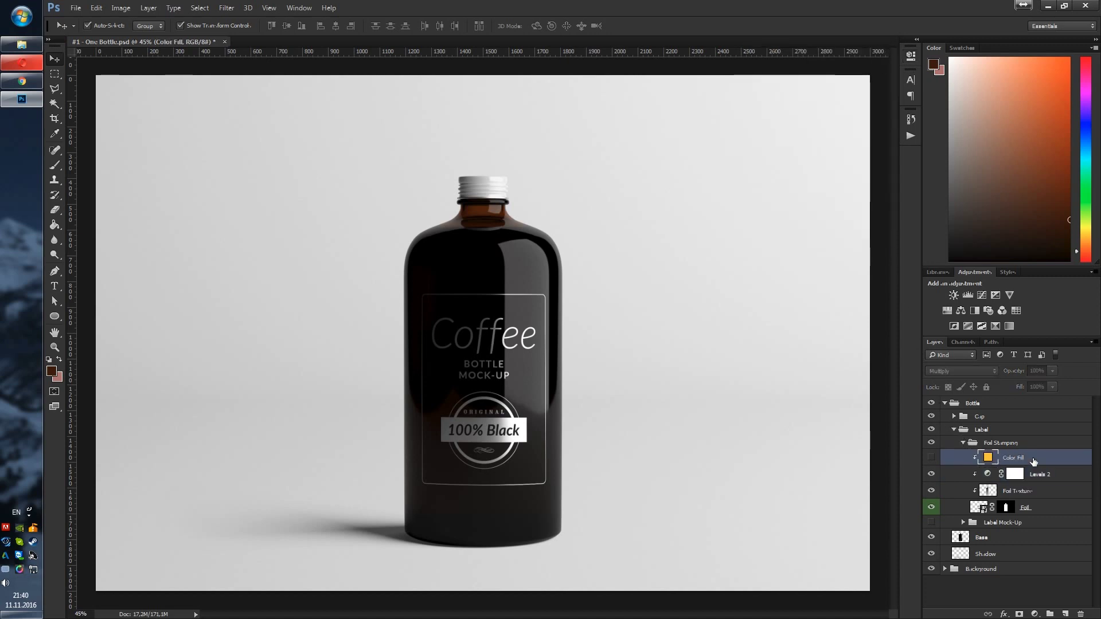
{"action": "left_click", "coordinate": [931, 457]}
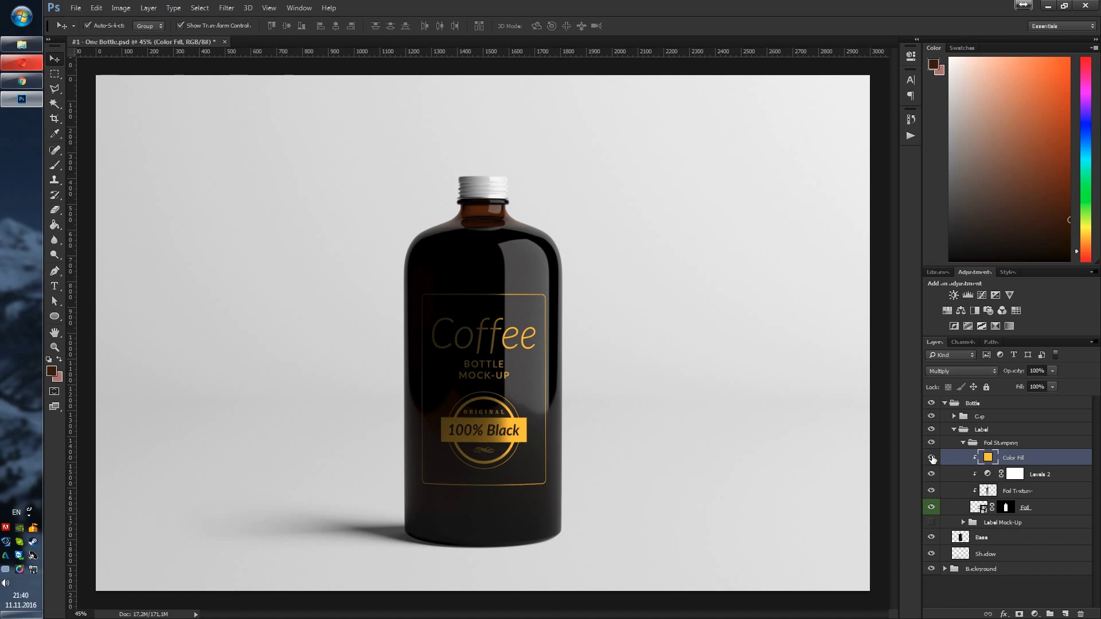
{"action": "double_click", "coordinate": [987, 457]}
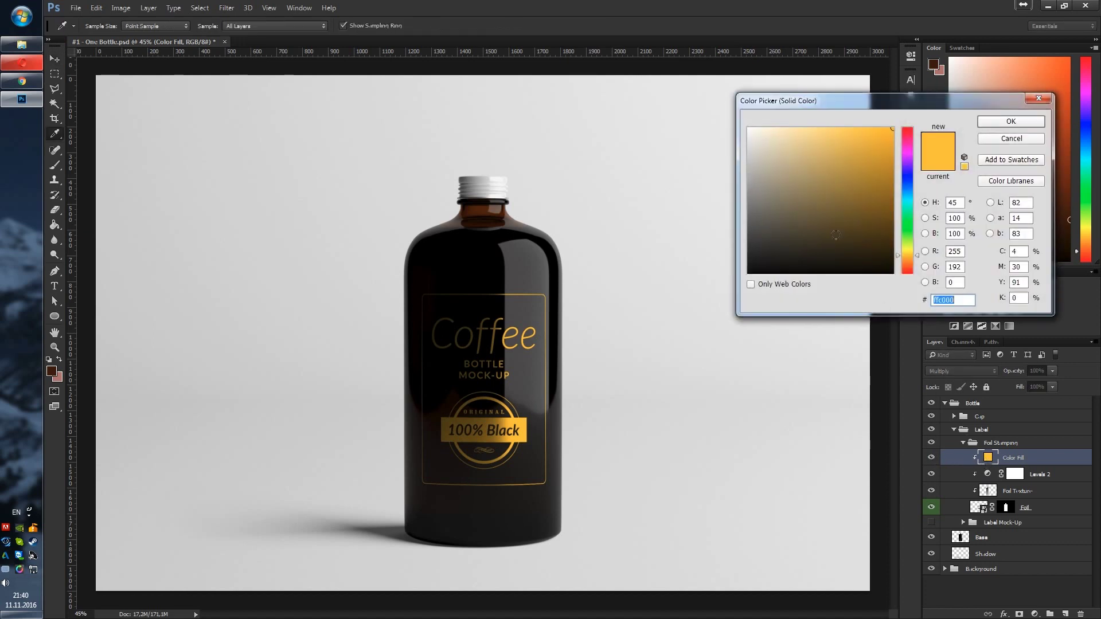
{"action": "left_click_drag", "start_coordinate": [899, 254], "coordinate": [910, 200]}
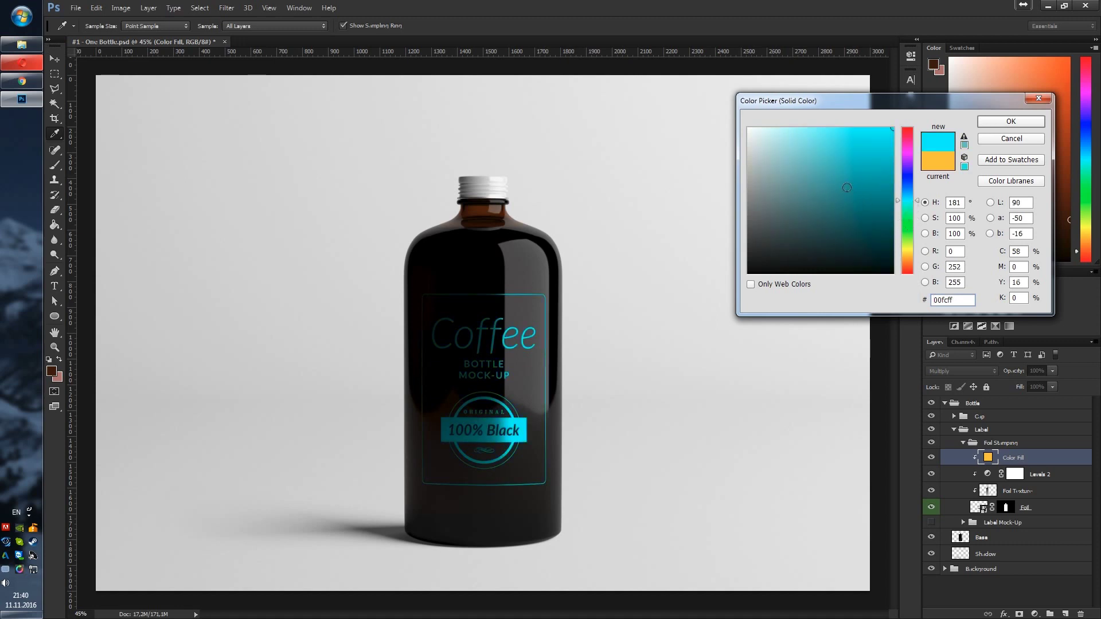
{"action": "left_click_drag", "start_coordinate": [905, 264], "coordinate": [911, 286]}
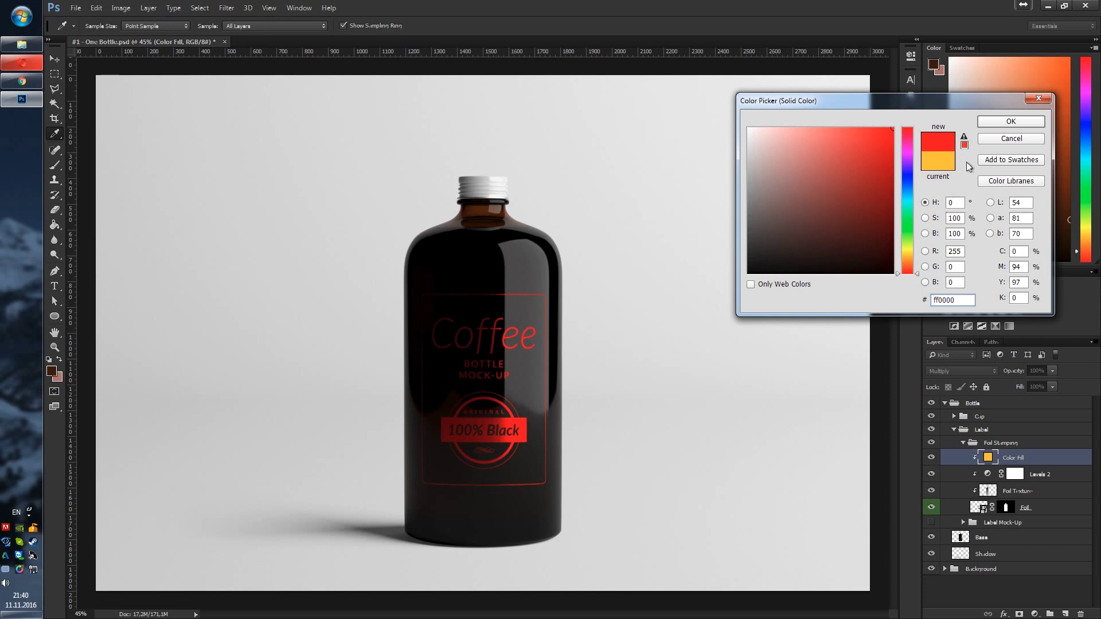
{"action": "left_click", "coordinate": [984, 141]}
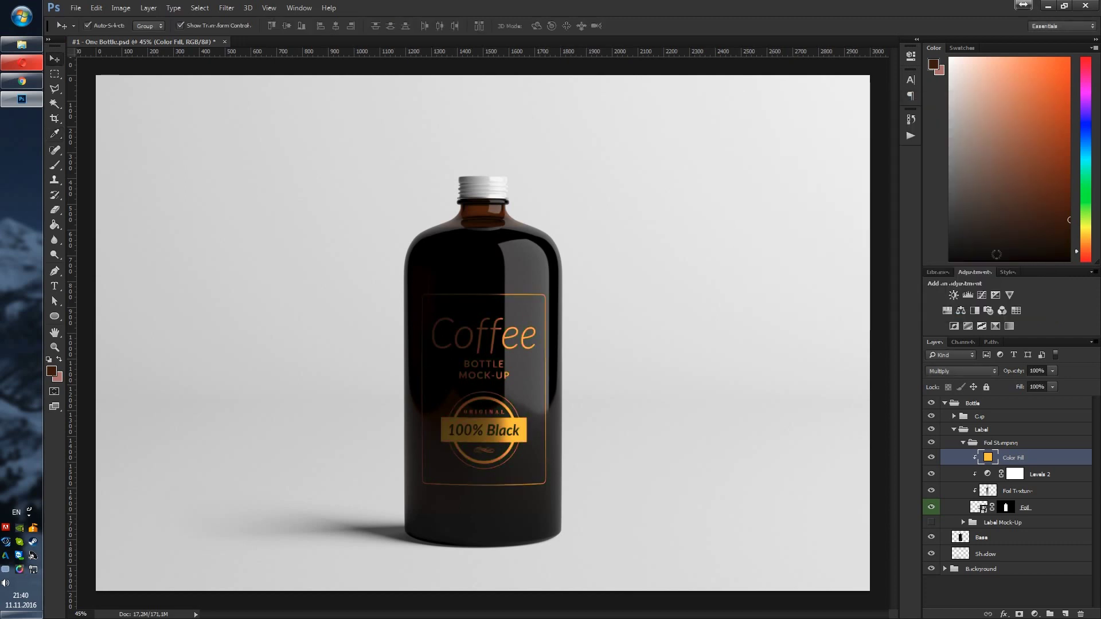
{"action": "left_click", "coordinate": [931, 457]}
Collapse and hide the Foil Stamping group, and show the Label Mock-Up group instead
{"action": "left_click", "coordinate": [964, 442]}
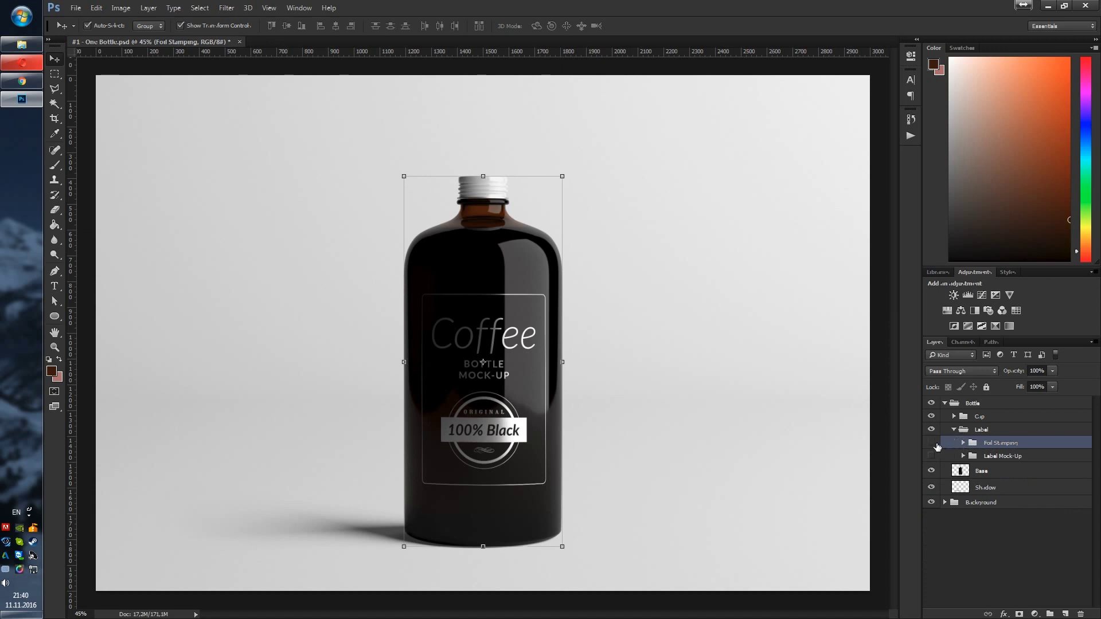
{"action": "left_click", "coordinate": [930, 442]}
{"action": "left_click", "coordinate": [930, 456]}
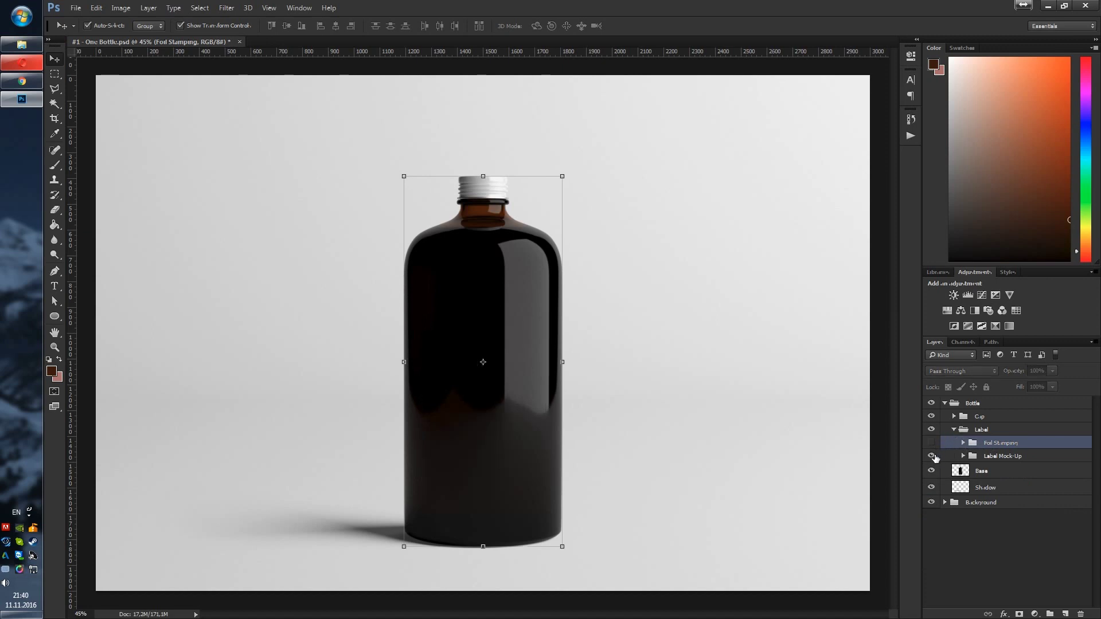
Open the contents of the Label smart object in the Label Mock-Up group for editing
{"action": "left_click", "coordinate": [963, 456]}
{"action": "left_click", "coordinate": [1039, 505]}
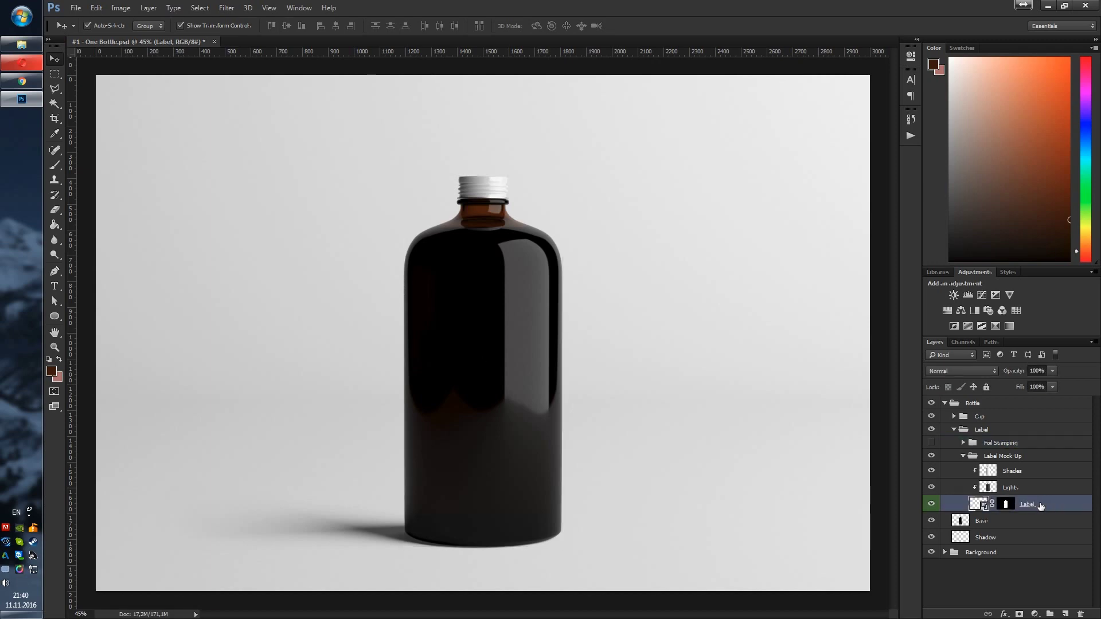
{"action": "right_click", "coordinate": [1026, 507]}
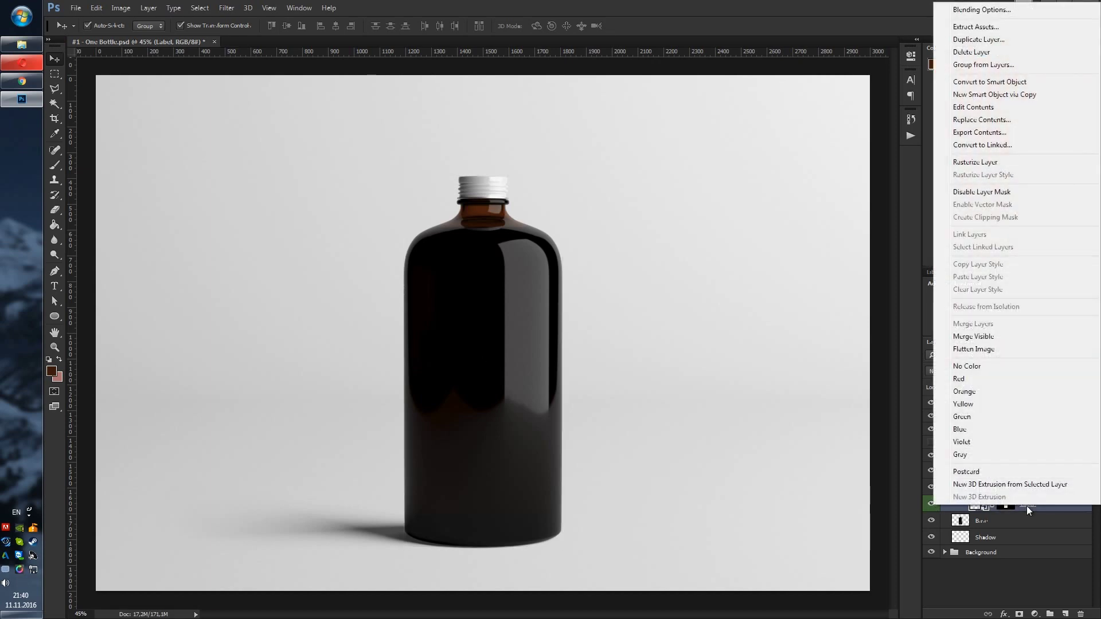
{"action": "left_click", "coordinate": [975, 107]}
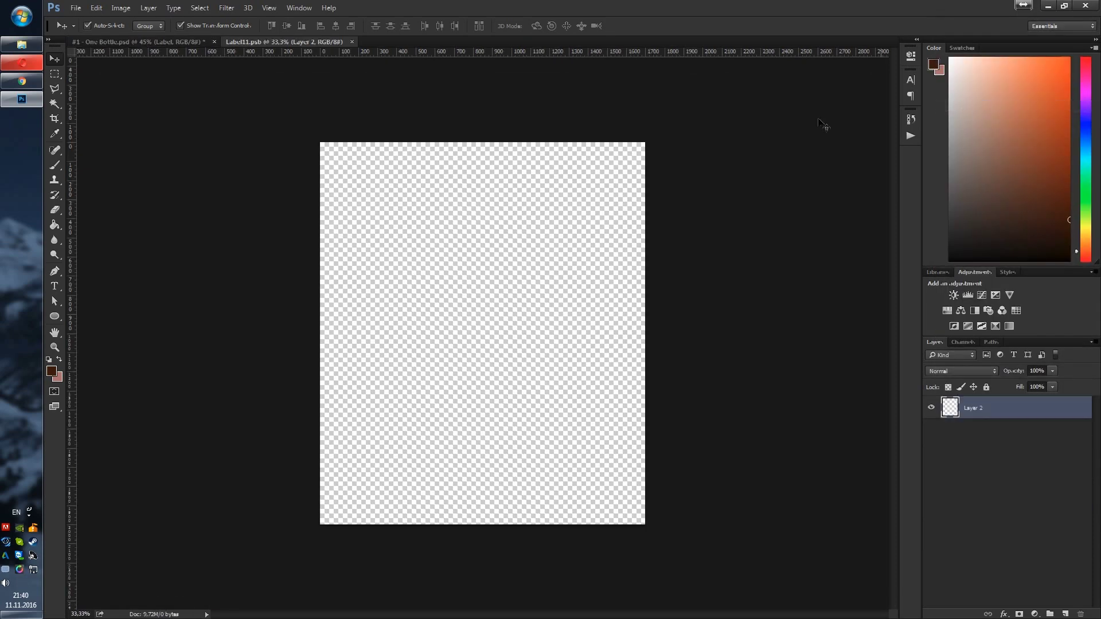
Place the Label 2 image embedded in the label smart object, then save and close it to update the bottle
{"action": "left_click", "coordinate": [75, 8]}
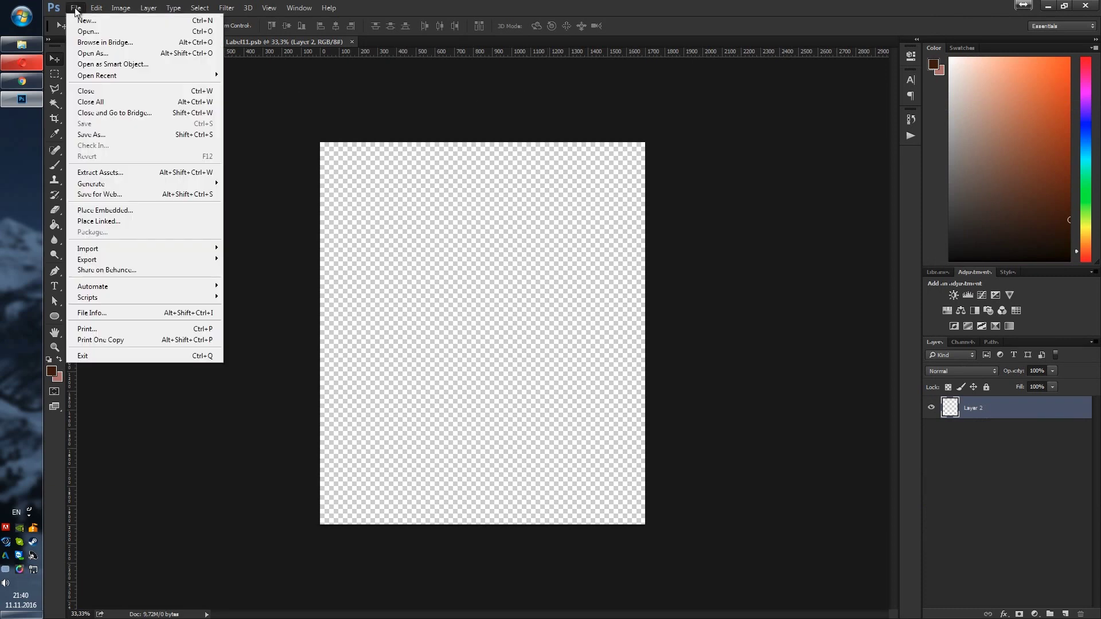
{"action": "left_click", "coordinate": [121, 209]}
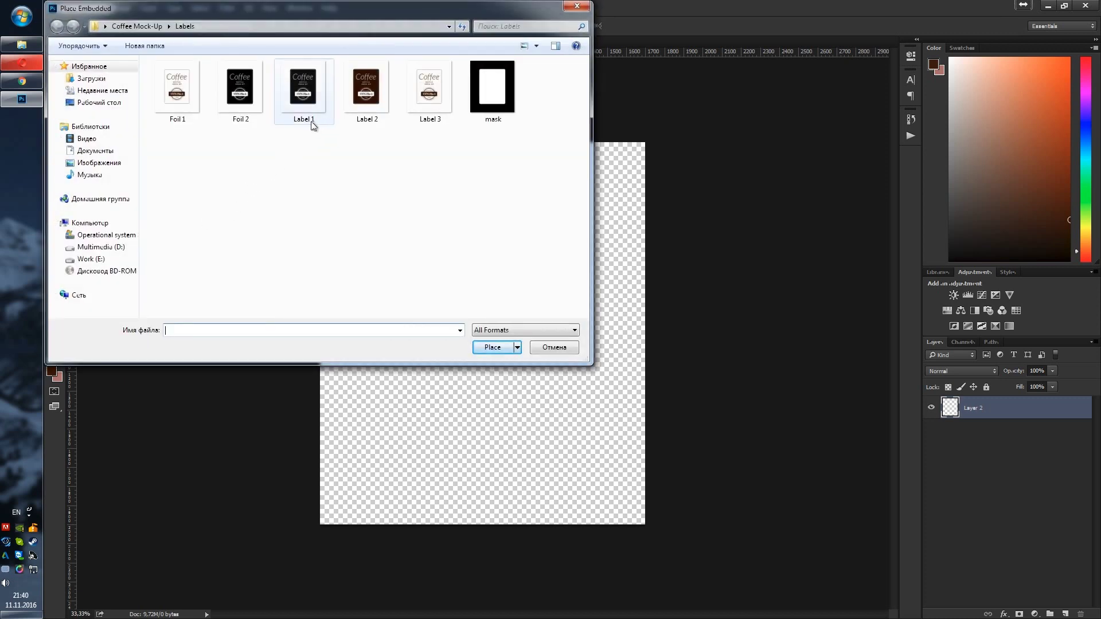
{"action": "left_click", "coordinate": [365, 93]}
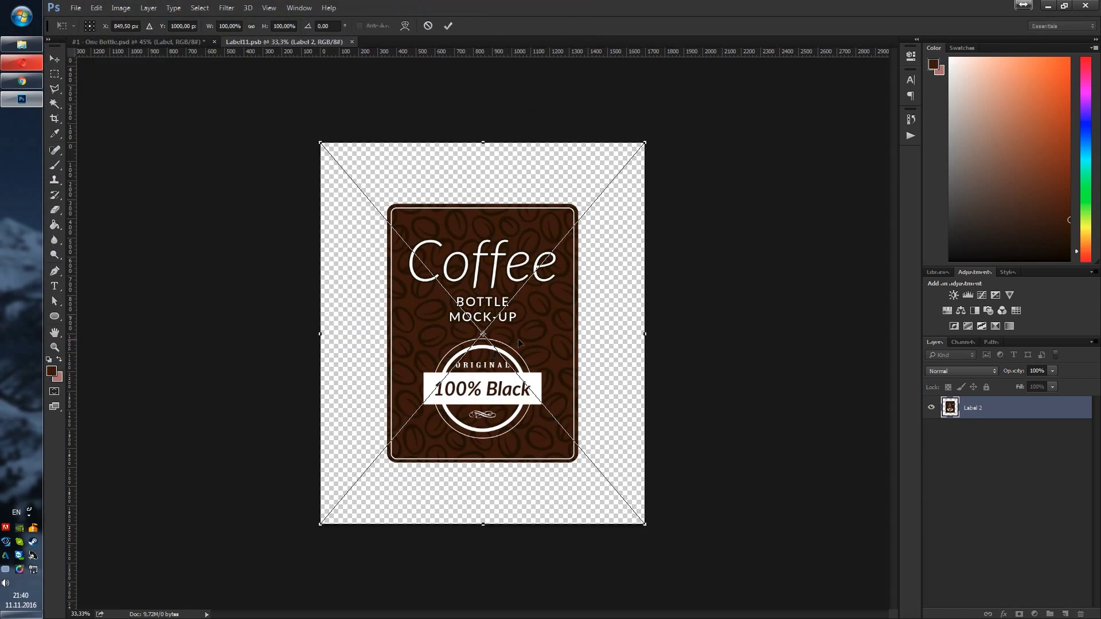
{"action": "key", "text": "Return"}
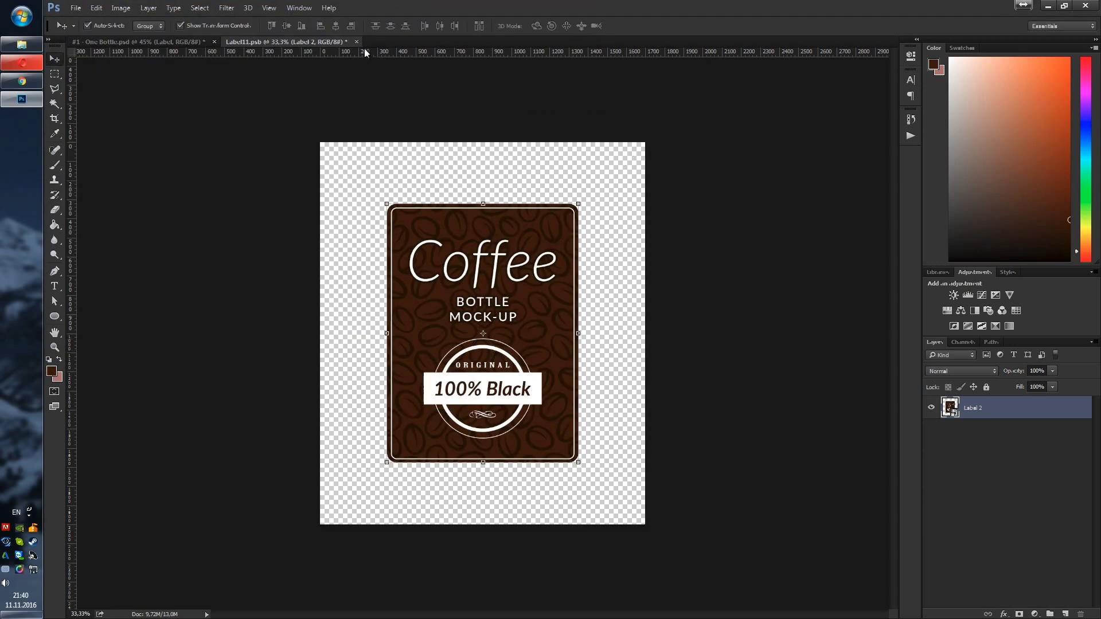
{"action": "left_click", "coordinate": [357, 41]}
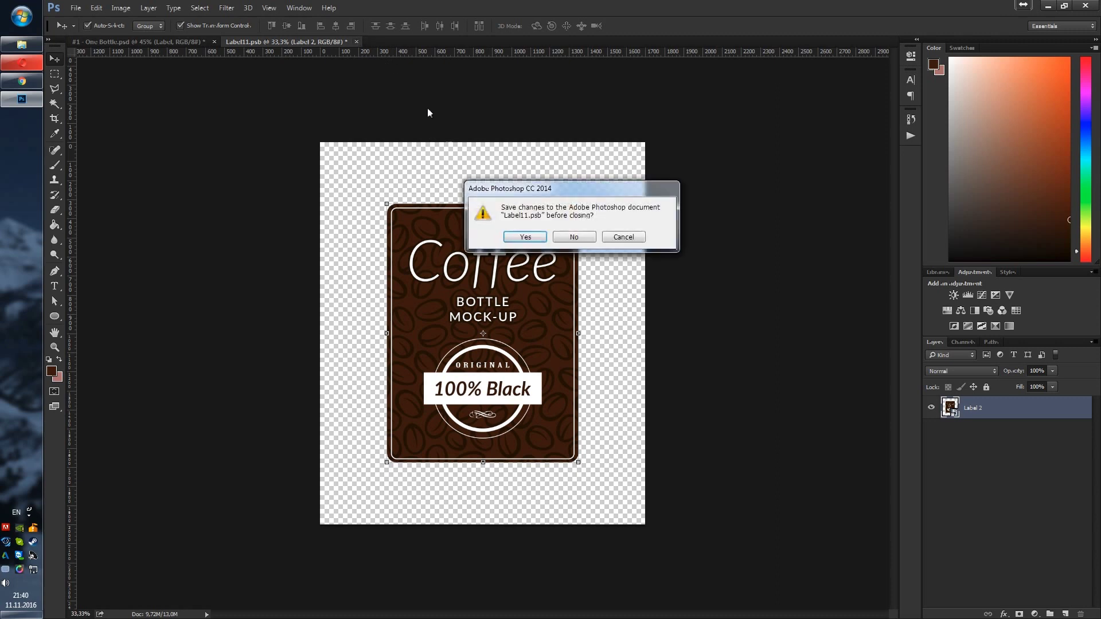
{"action": "left_click", "coordinate": [528, 237]}
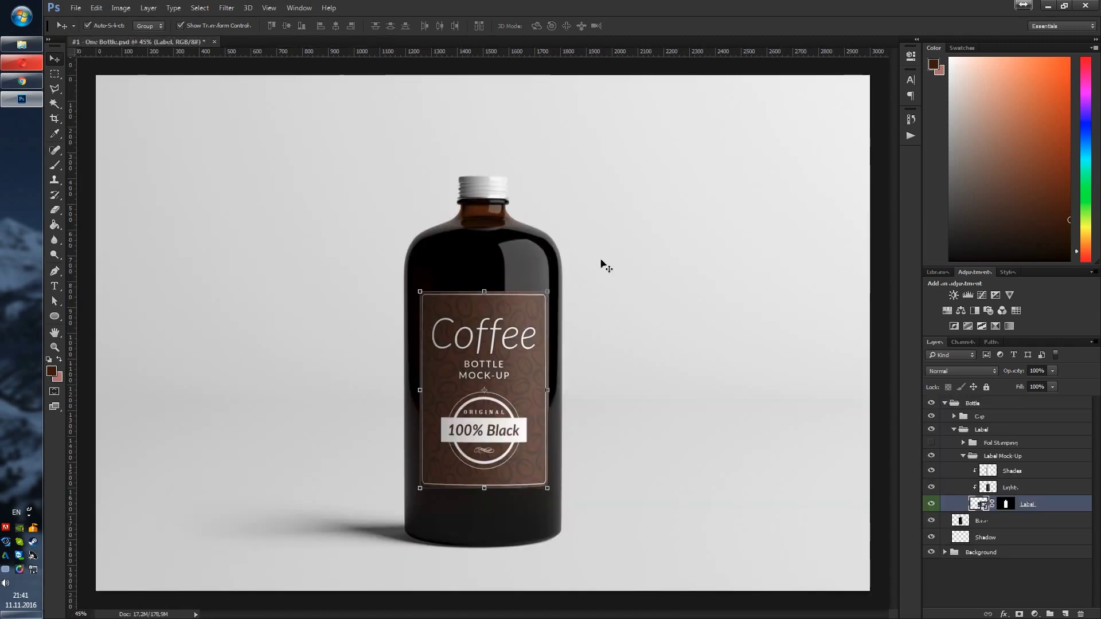
Try the label's Lights layer at 0% opacity and restore it to 100%
{"action": "left_click", "coordinate": [1021, 488]}
{"action": "left_click", "coordinate": [1052, 372]}
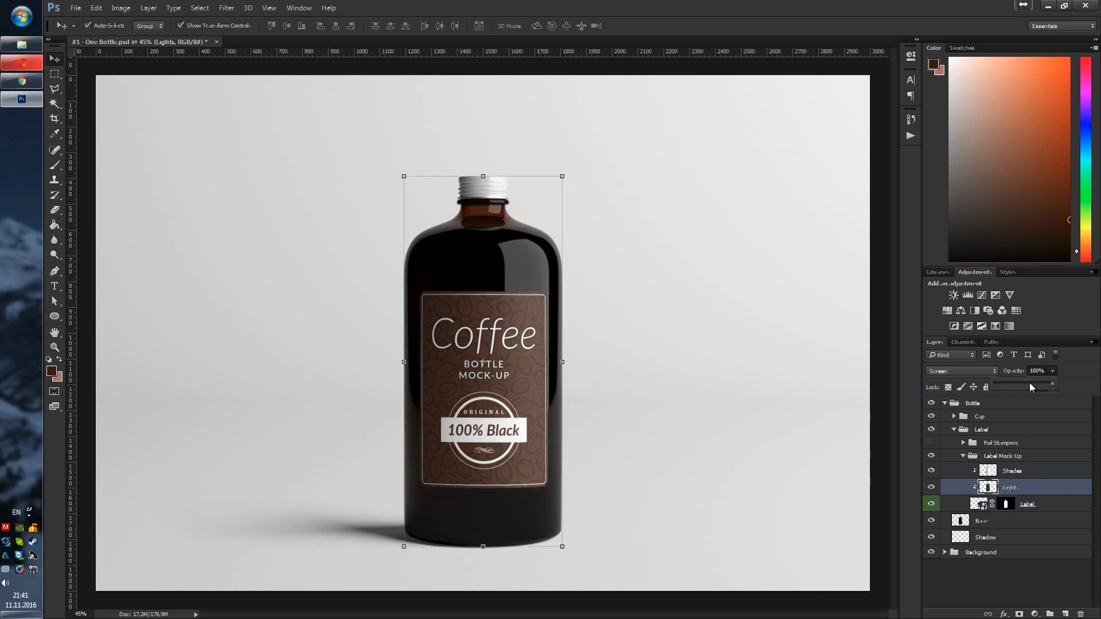
{"action": "left_click_drag", "start_coordinate": [1030, 383], "coordinate": [1040, 387]}
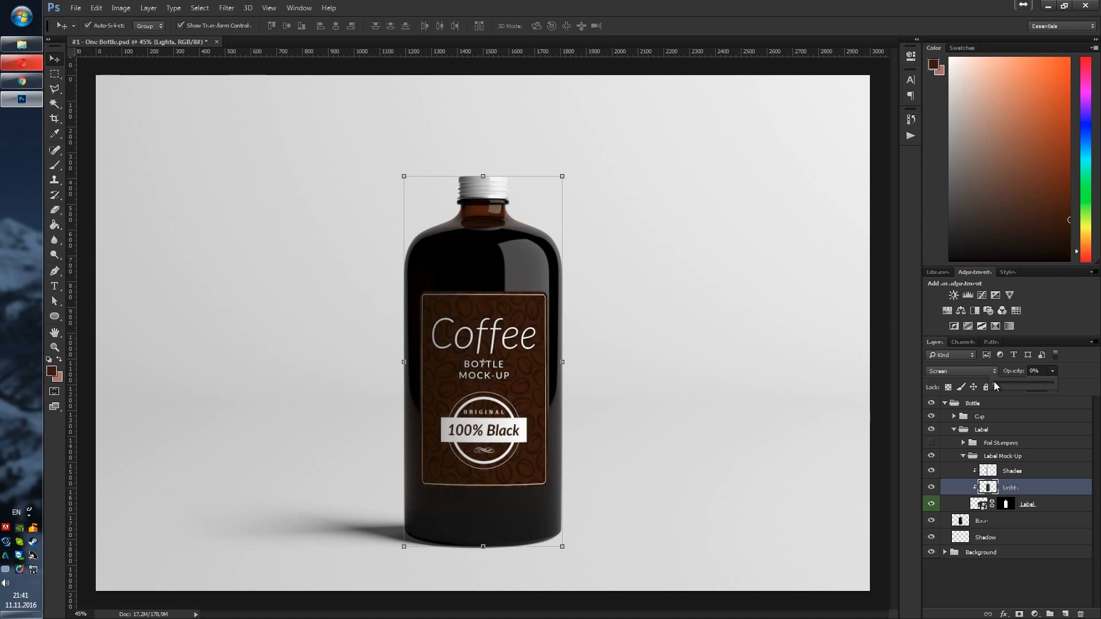
{"action": "left_click_drag", "start_coordinate": [1010, 382], "coordinate": [1063, 383]}
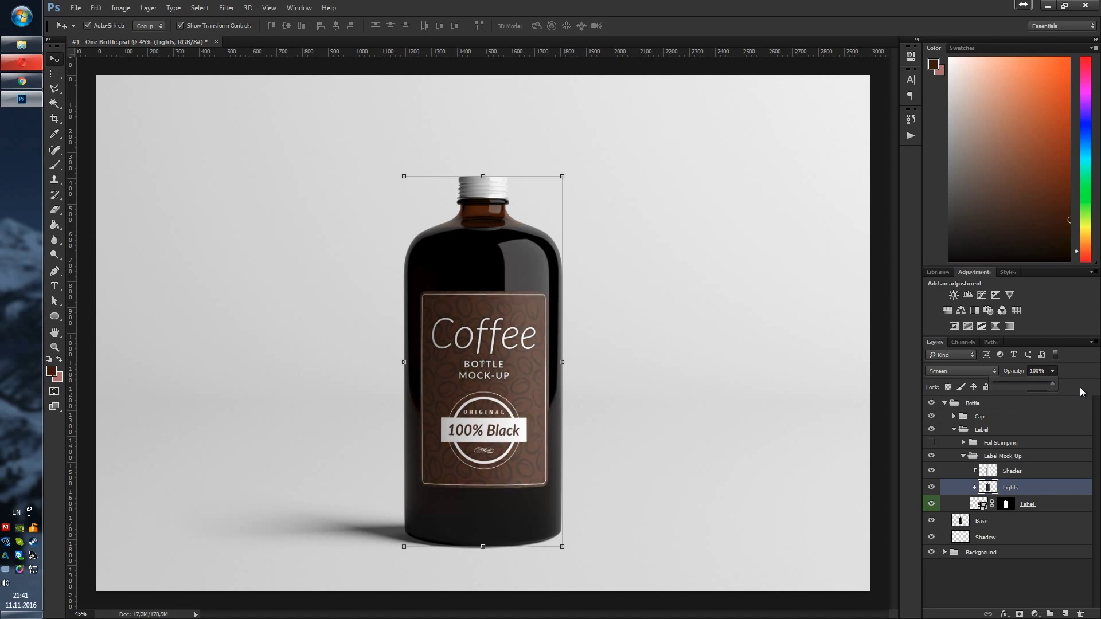
Try a lower opacity on the label's Shades layer and restore it to 100%
{"action": "left_click", "coordinate": [1020, 471]}
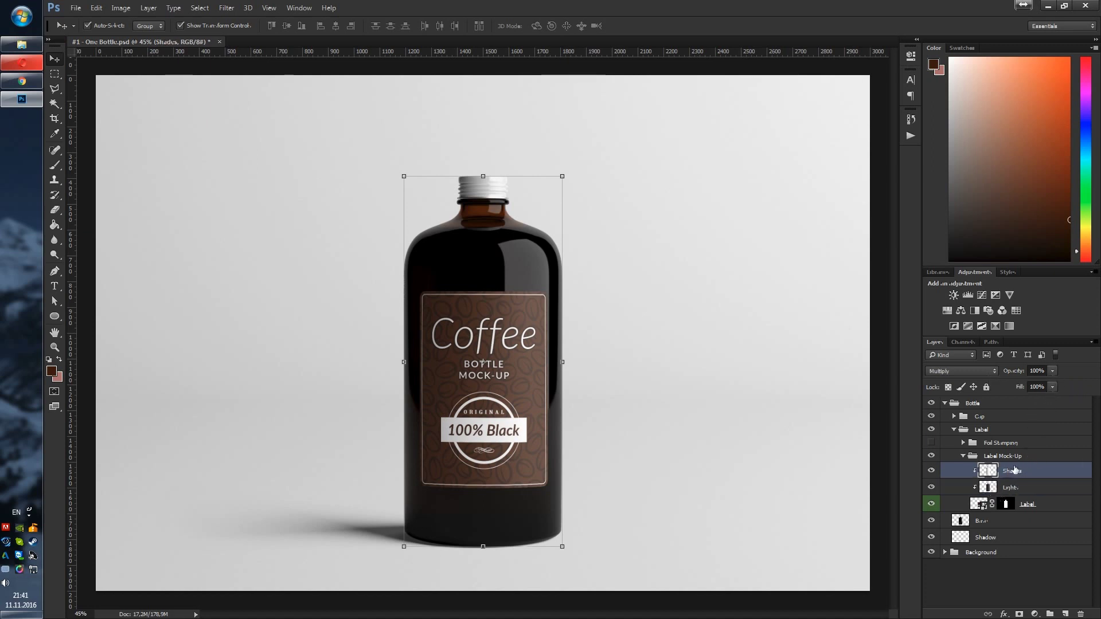
{"action": "left_click", "coordinate": [1052, 371]}
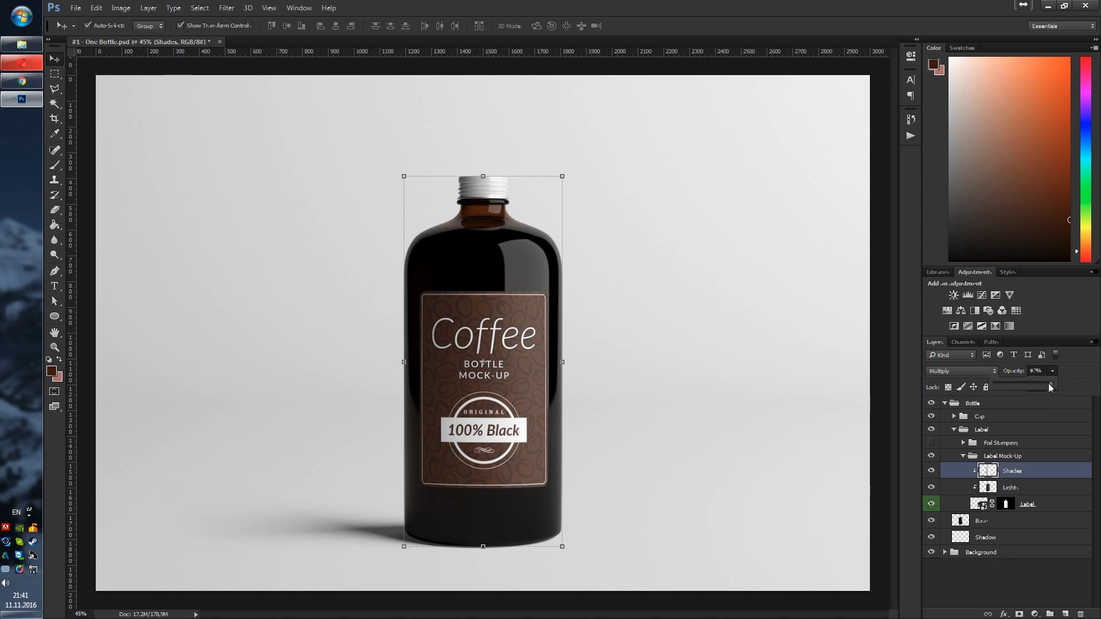
{"action": "mouse_move", "coordinate": [1053, 384]}
{"action": "left_mouse_down"}
{"action": "mouse_move", "coordinate": [967, 387]}
{"action": "mouse_move", "coordinate": [1067, 386]}
{"action": "left_mouse_up"}
{"action": "left_click", "coordinate": [1026, 488]}
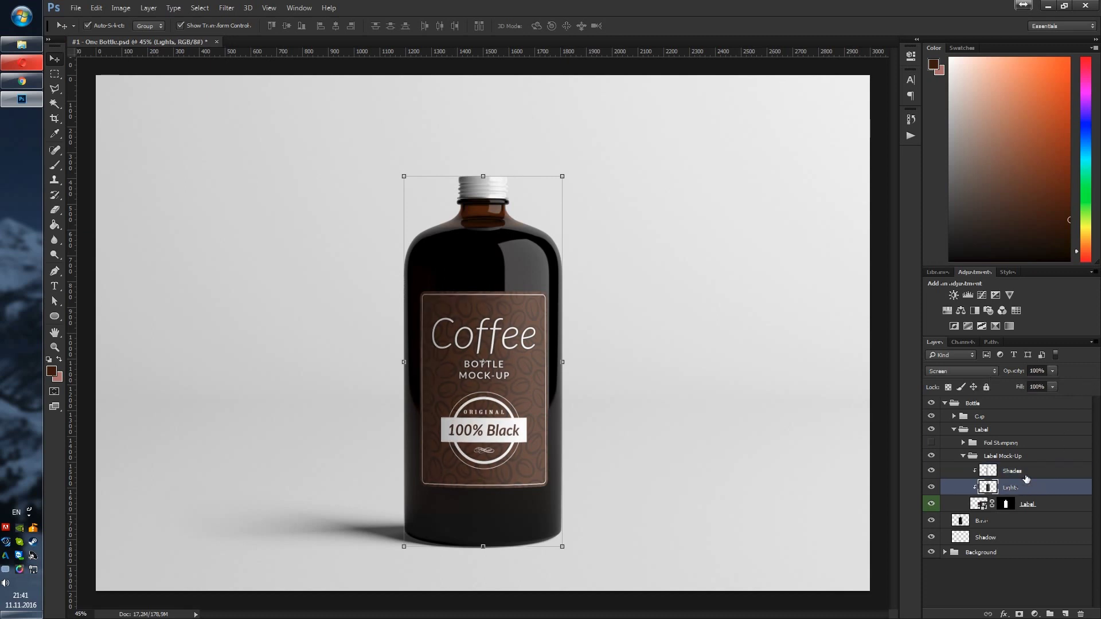
{"action": "left_click", "coordinate": [1026, 476]}
Reopen the Label smart object's contents and place the Label 3 image embedded above the existing artwork
{"action": "left_click", "coordinate": [982, 504]}
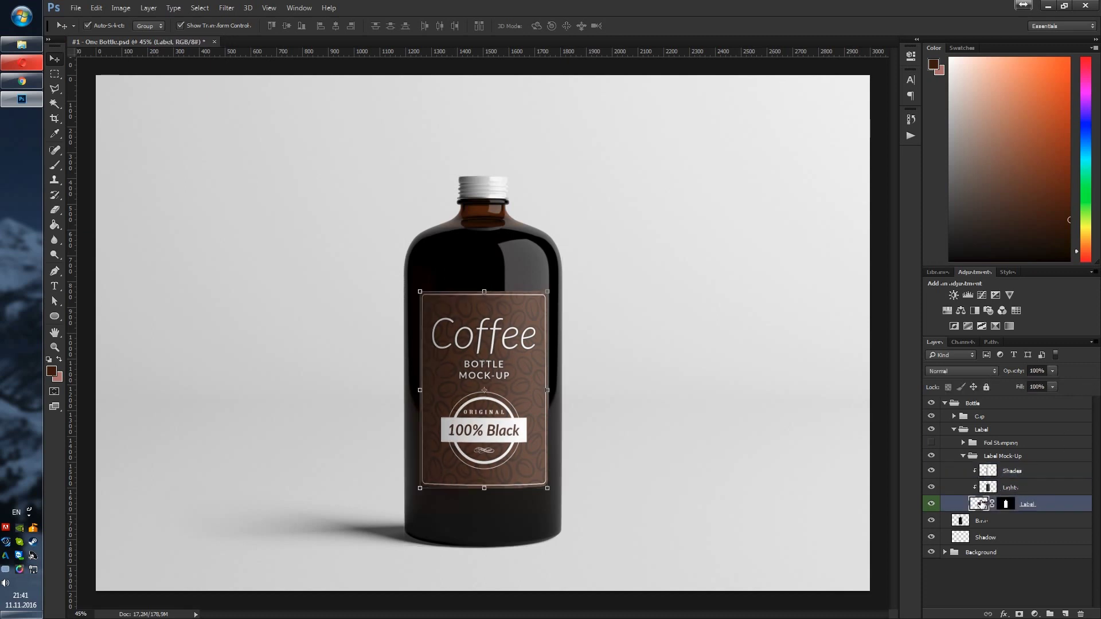
{"action": "double_click", "coordinate": [982, 504]}
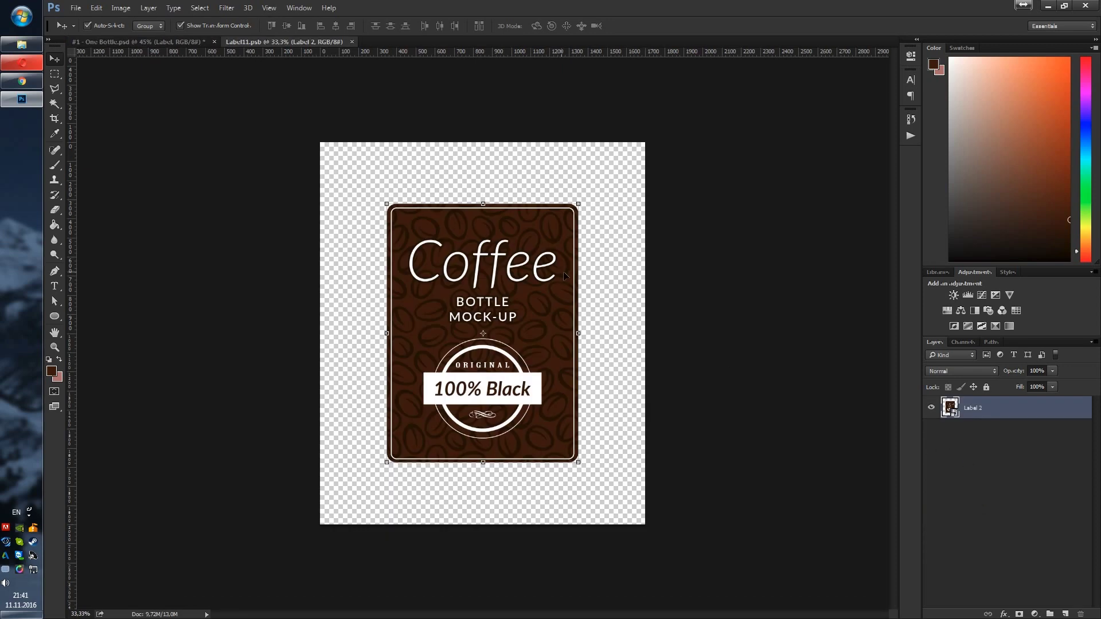
{"action": "left_click", "coordinate": [75, 8]}
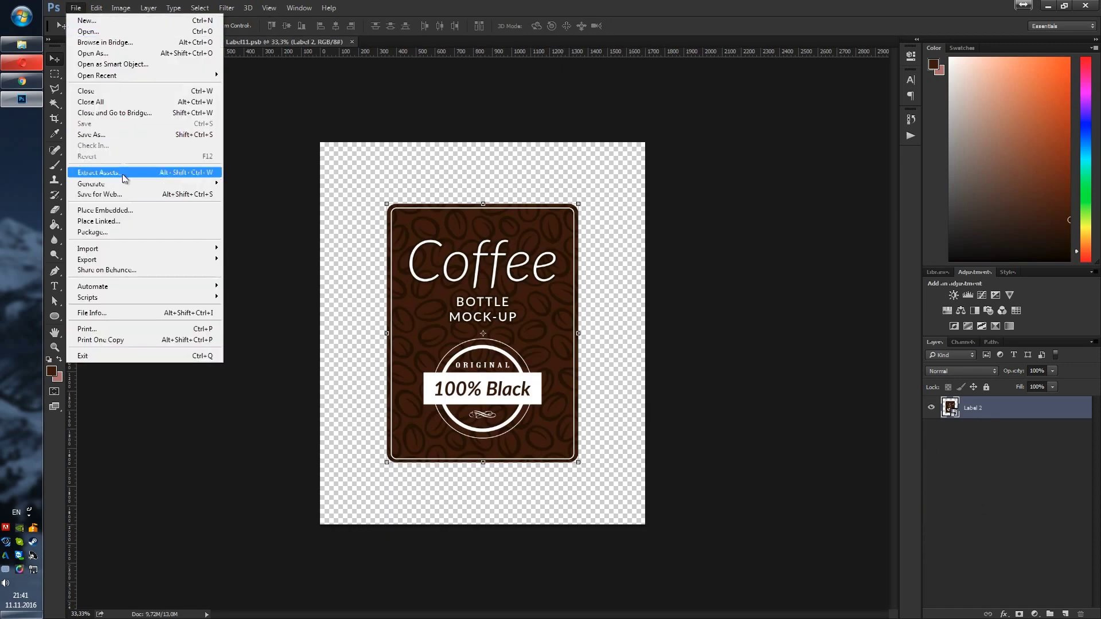
{"action": "left_click", "coordinate": [126, 210]}
{"action": "left_click", "coordinate": [427, 97]}
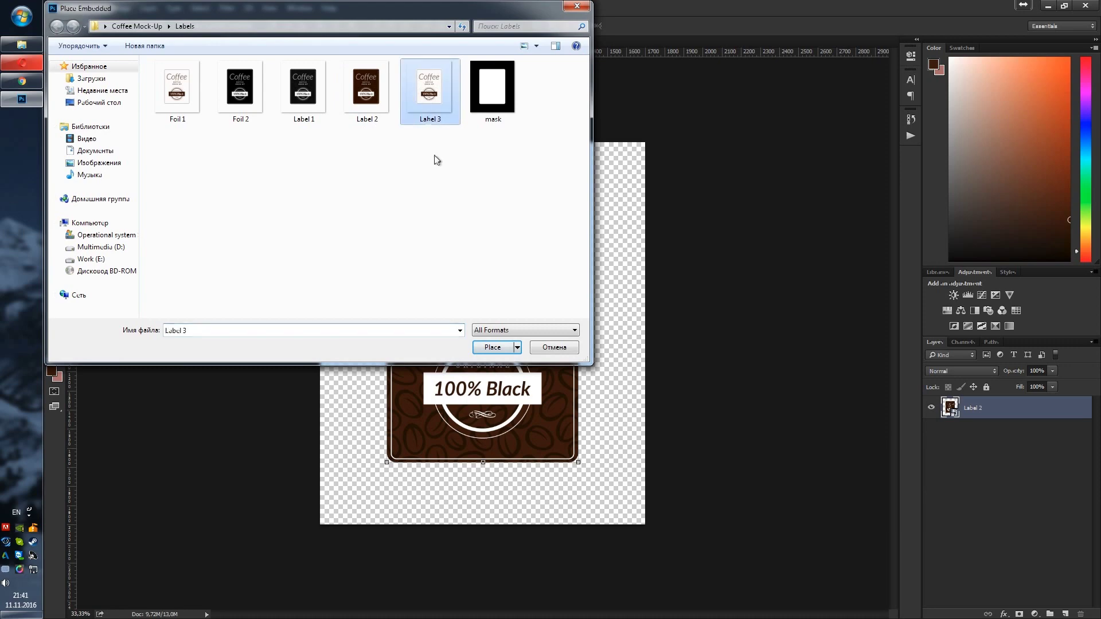
{"action": "left_click", "coordinate": [497, 346]}
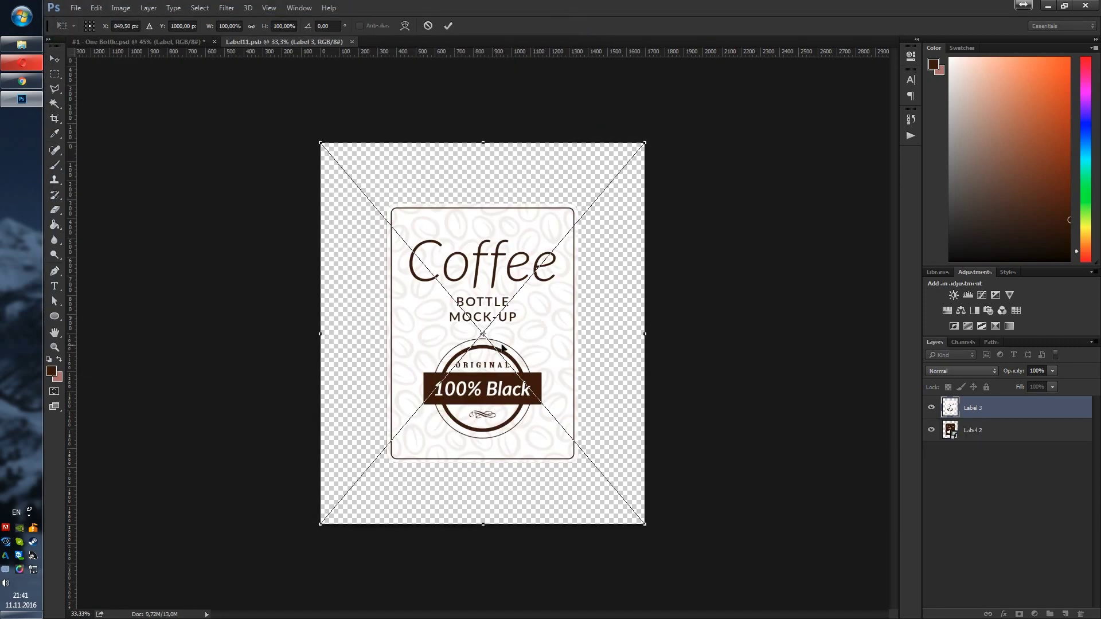
{"action": "key", "text": "Return"}
Delete the Label 2 layer from the smart object, then save and close it to update the bottle
{"action": "left_click", "coordinate": [980, 430]}
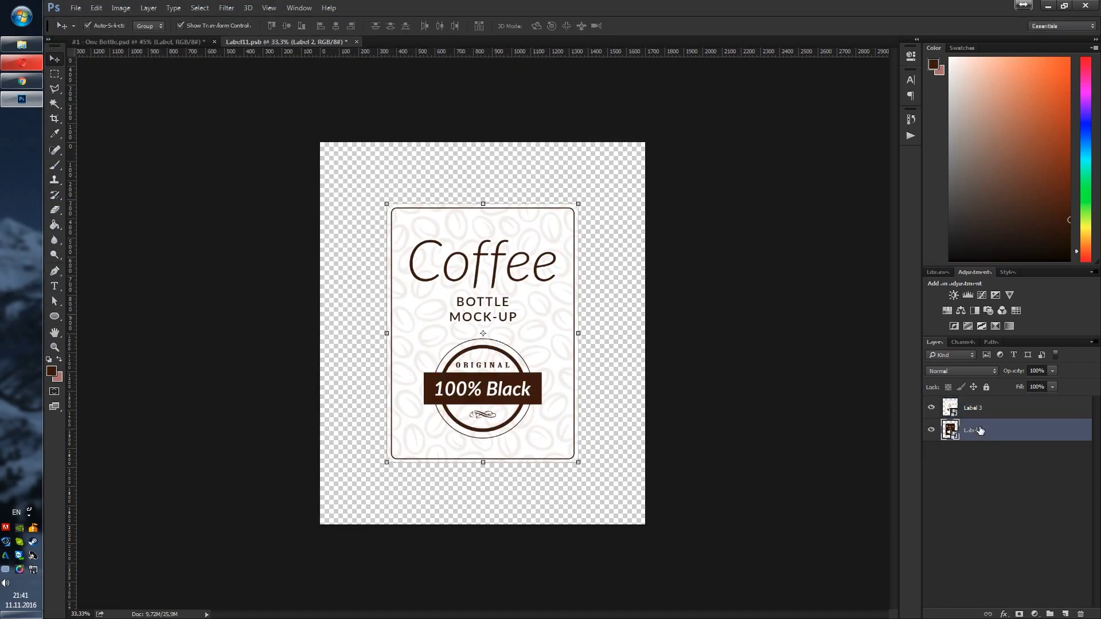
{"action": "key", "text": "Delete"}
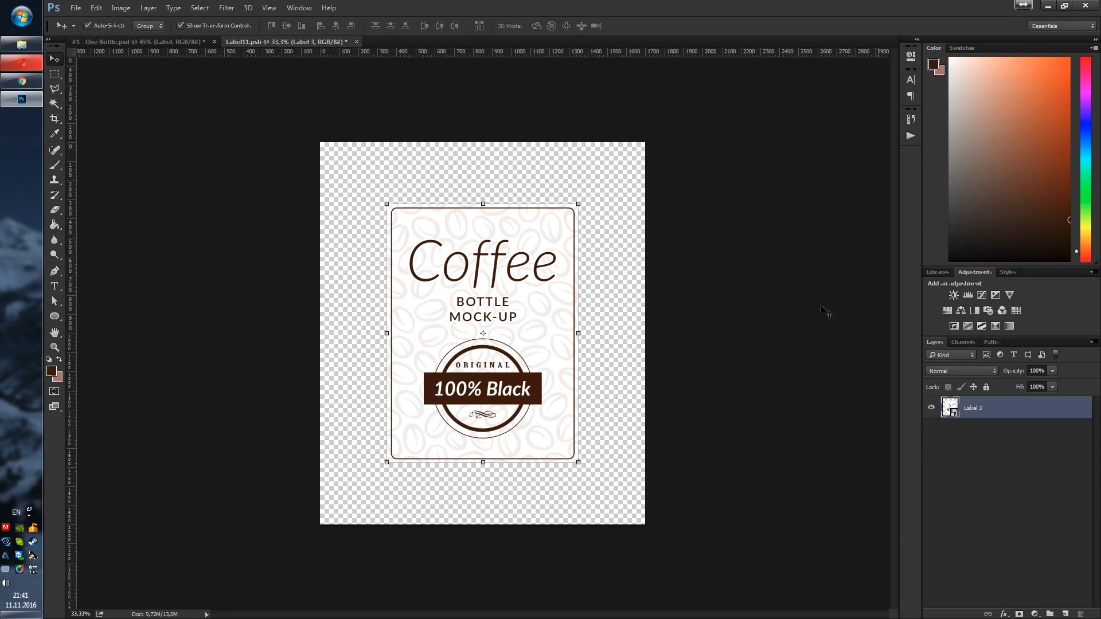
{"action": "left_click", "coordinate": [356, 42]}
{"action": "left_click", "coordinate": [516, 237]}
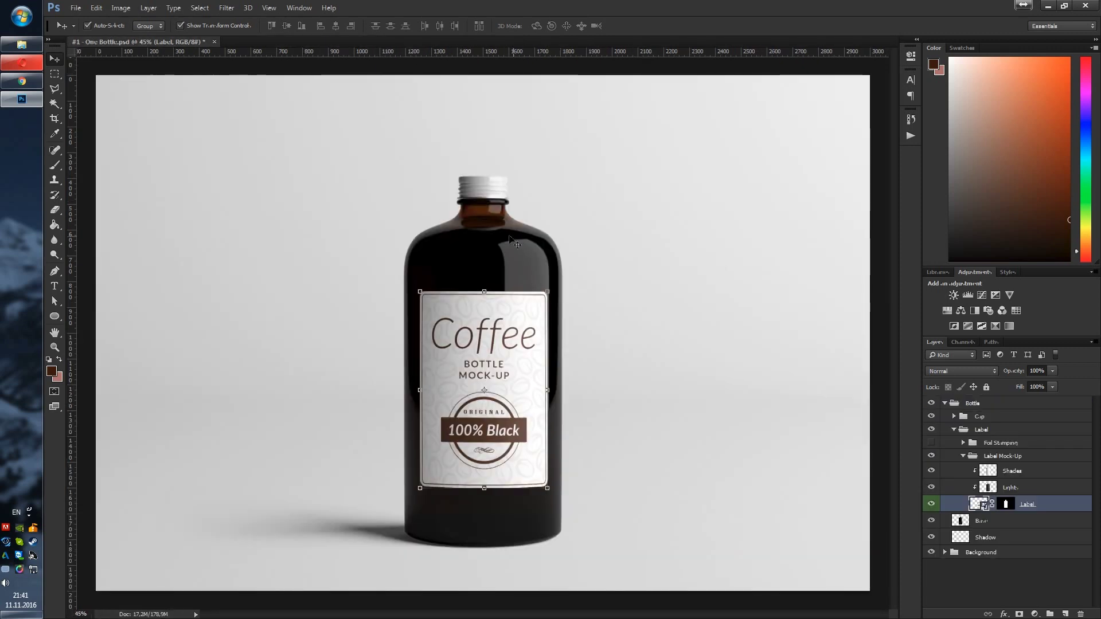
Preview the white label with its Shades layer at reduced opacity, returning the layer to 100%
{"action": "left_click", "coordinate": [1019, 488]}
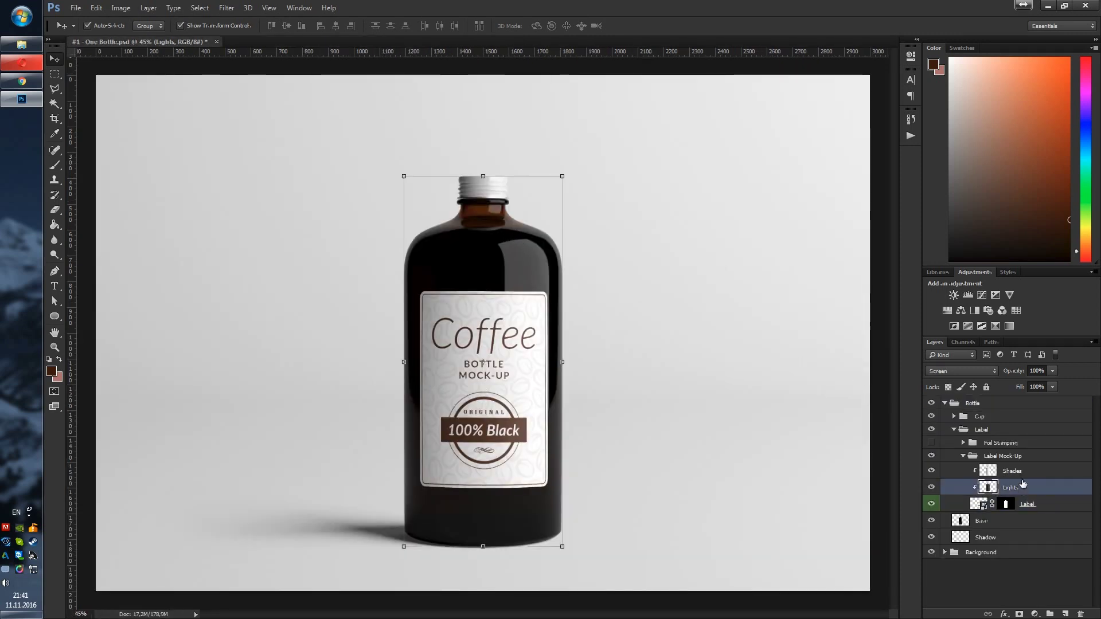
{"action": "left_click", "coordinate": [1023, 475]}
{"action": "left_click", "coordinate": [1052, 373]}
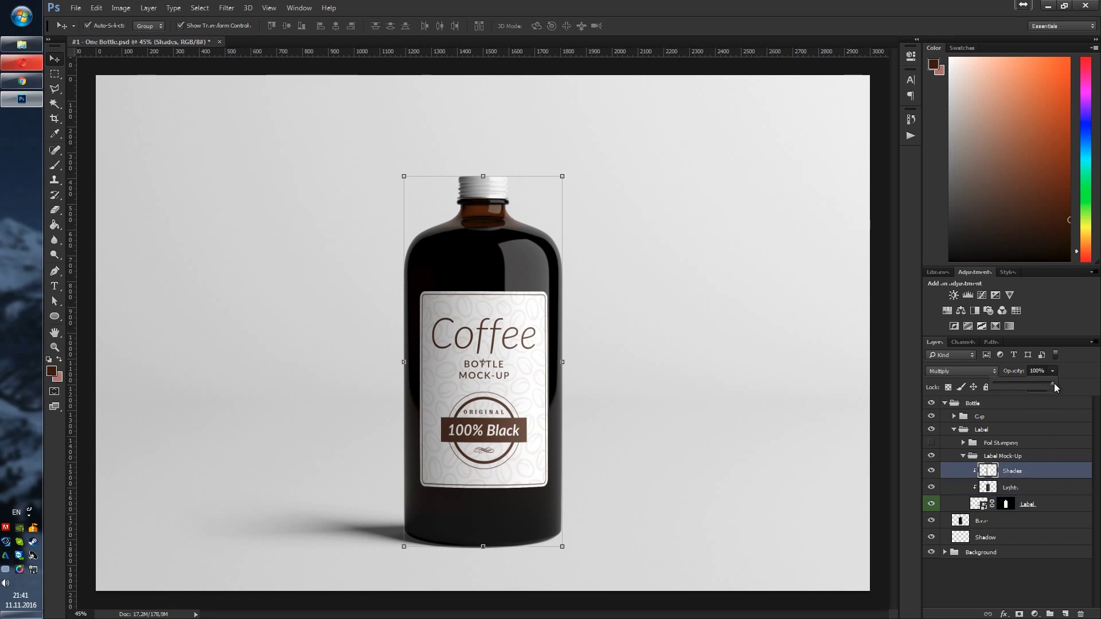
{"action": "left_click_drag", "start_coordinate": [1011, 382], "coordinate": [1061, 386]}
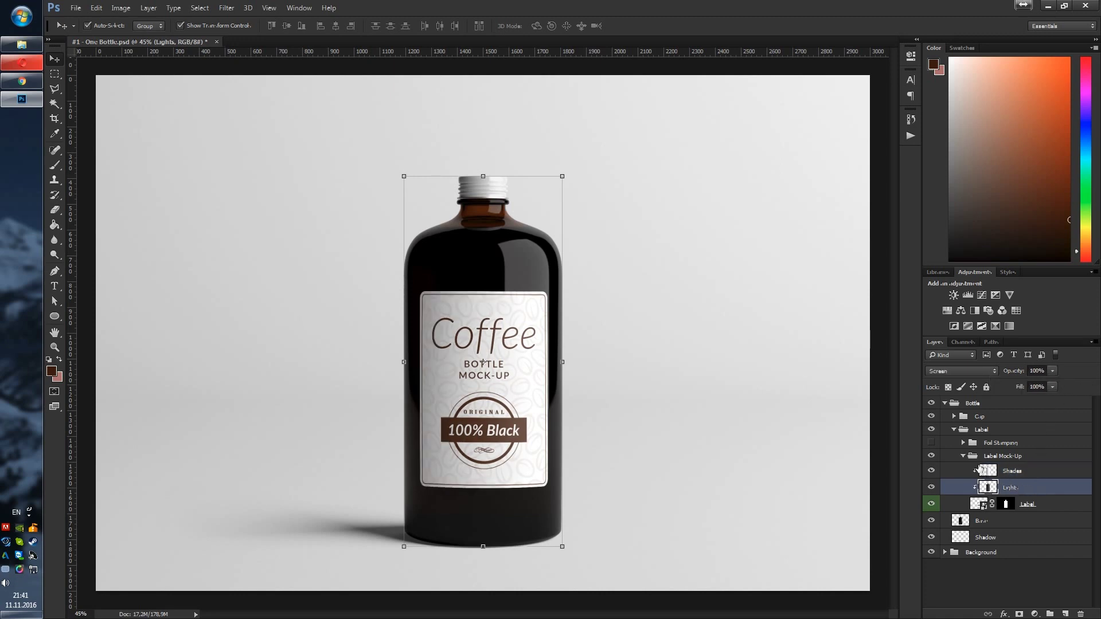
Collapse the Label Mock-Up group and its parent Label group
{"action": "left_click", "coordinate": [963, 456]}
{"action": "left_click", "coordinate": [1006, 548]}
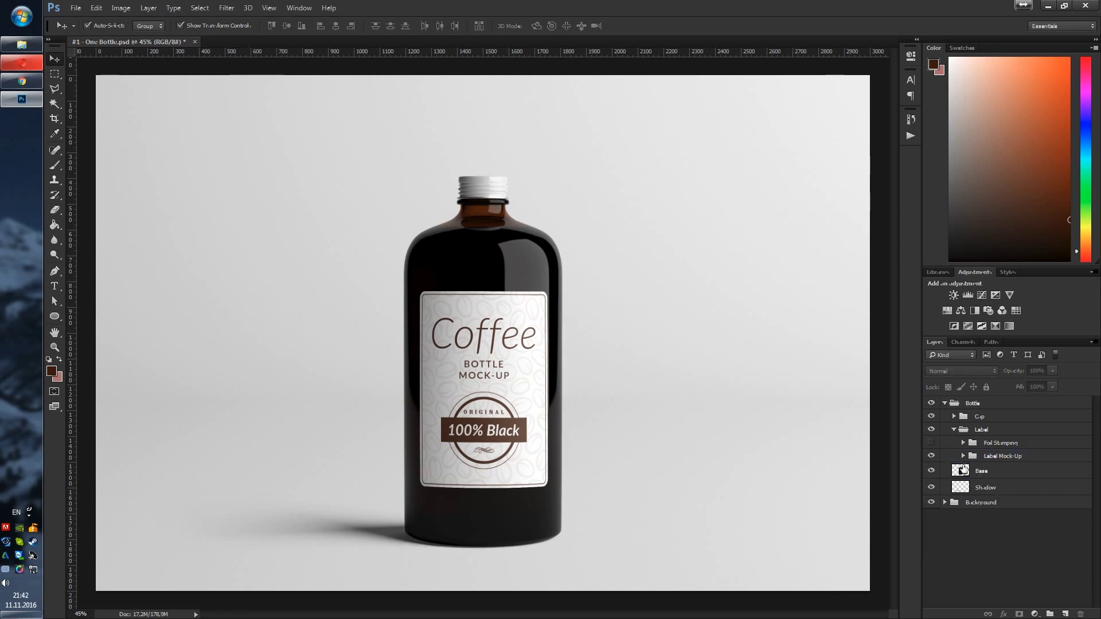
{"action": "left_click", "coordinate": [954, 430]}
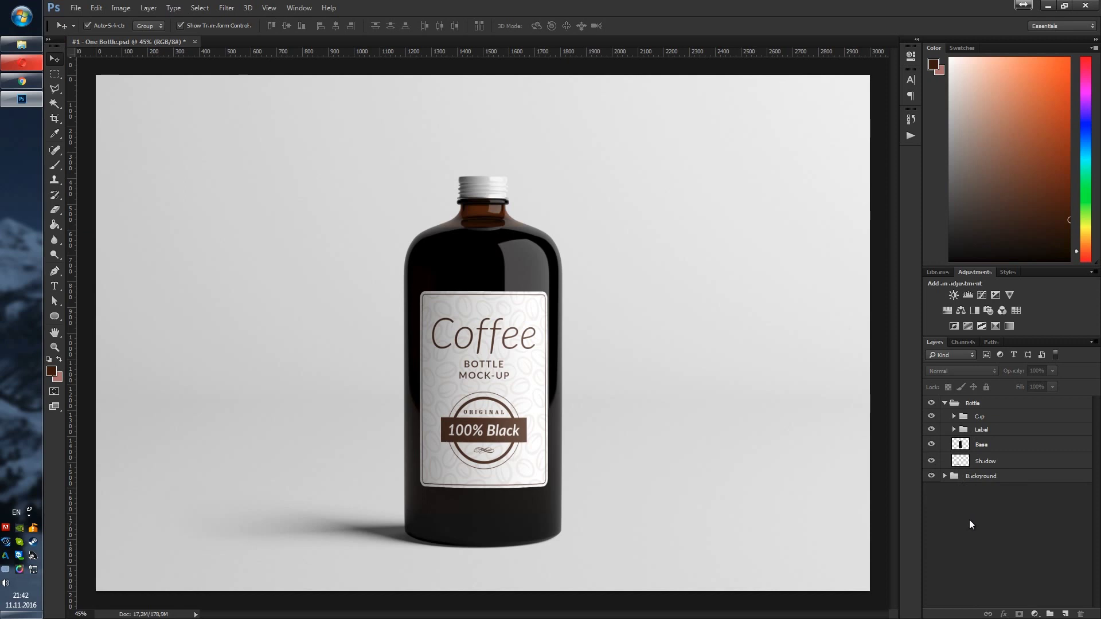
Toggle the bottle's Shadow layer off and back on to compare the scene with and without it
{"action": "left_click", "coordinate": [988, 449]}
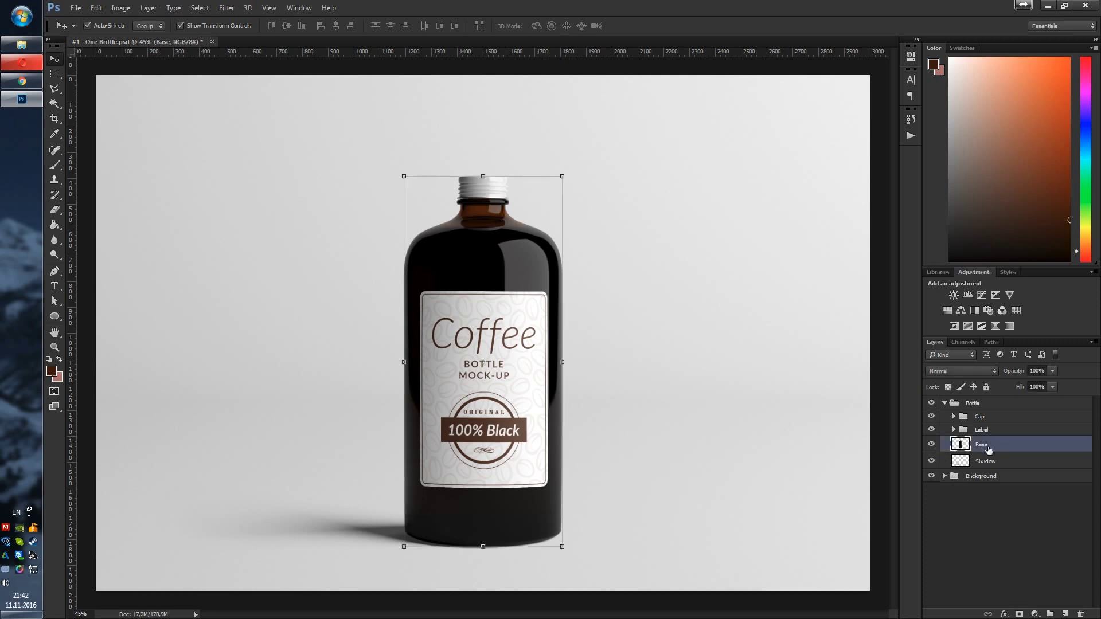
{"action": "left_click", "coordinate": [984, 464]}
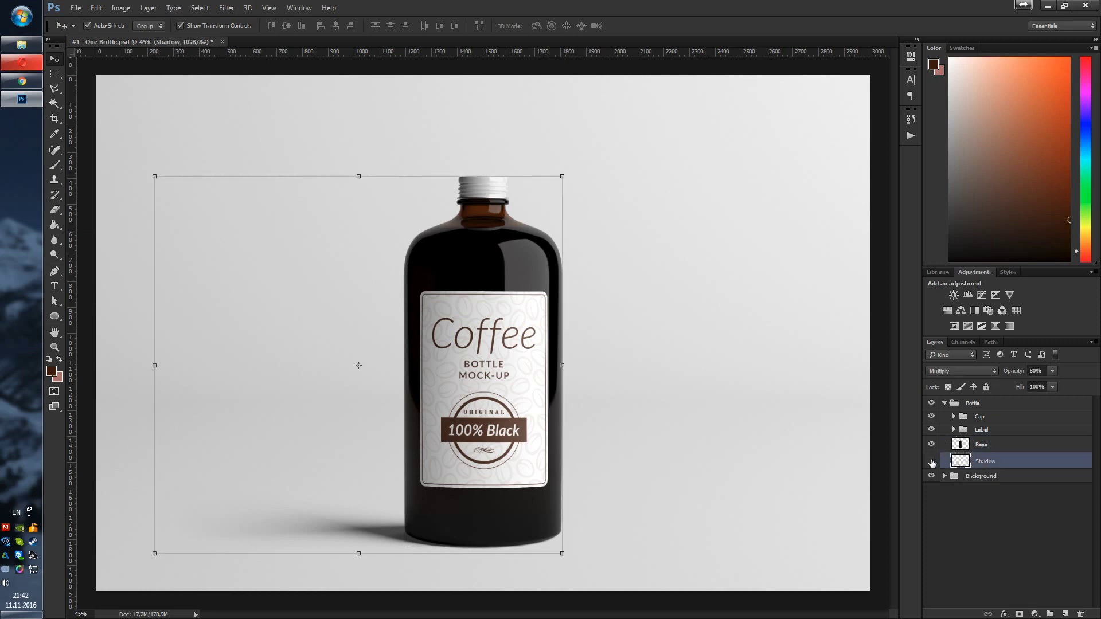
{"action": "left_click", "coordinate": [931, 461]}
{"action": "left_click", "coordinate": [931, 461]}
{"action": "left_click", "coordinate": [931, 462]}
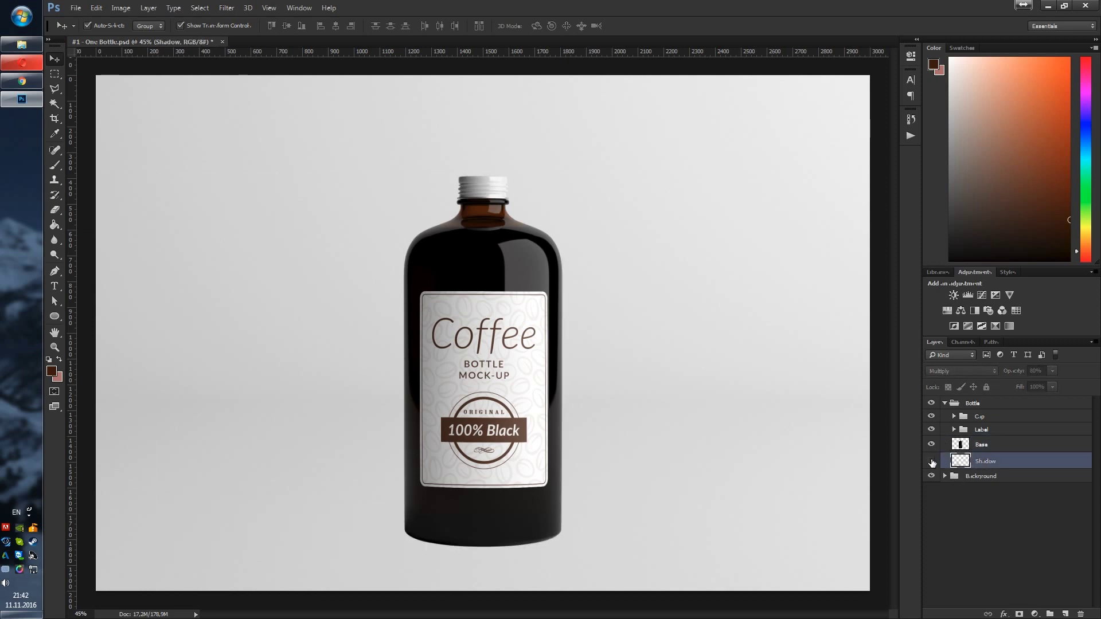
{"action": "left_click", "coordinate": [931, 461]}
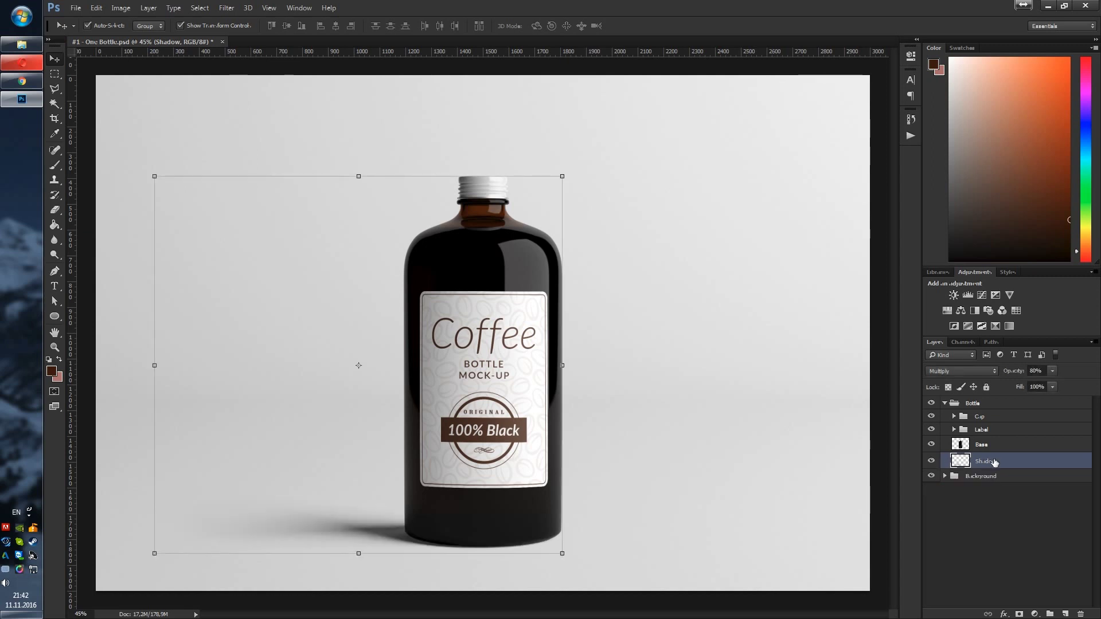
Reduce the opacity of the bottle's Shadow layer slightly to soften the cast shadow
{"action": "left_click", "coordinate": [1052, 371]}
{"action": "mouse_move", "coordinate": [1052, 383]}
{"action": "left_mouse_down"}
{"action": "mouse_move", "coordinate": [1011, 384]}
{"action": "mouse_move", "coordinate": [1041, 383]}
{"action": "left_mouse_up"}
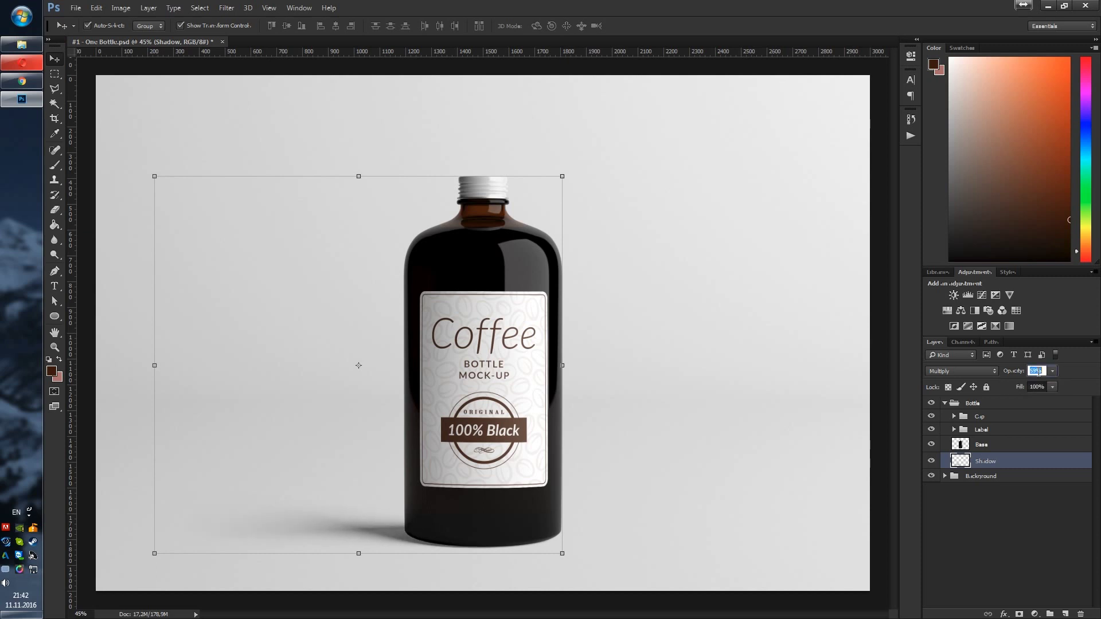
{"action": "left_click", "coordinate": [1043, 518]}
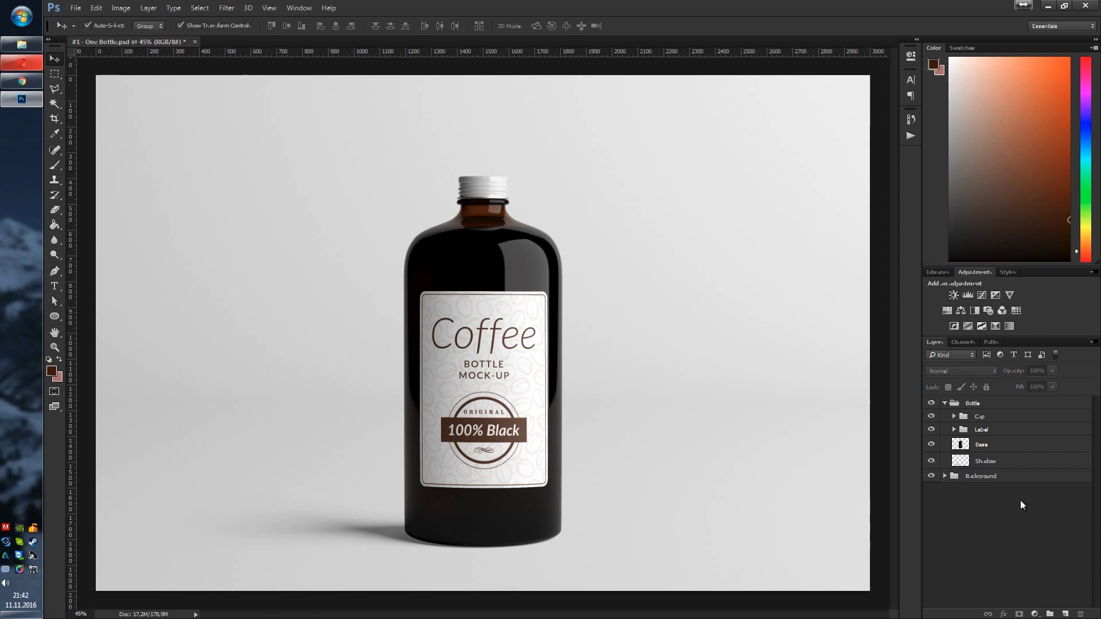
Expand the Background group and its Simple Color subgroup, and select the Simple Color group
{"action": "left_click", "coordinate": [999, 466]}
{"action": "left_click", "coordinate": [979, 477]}
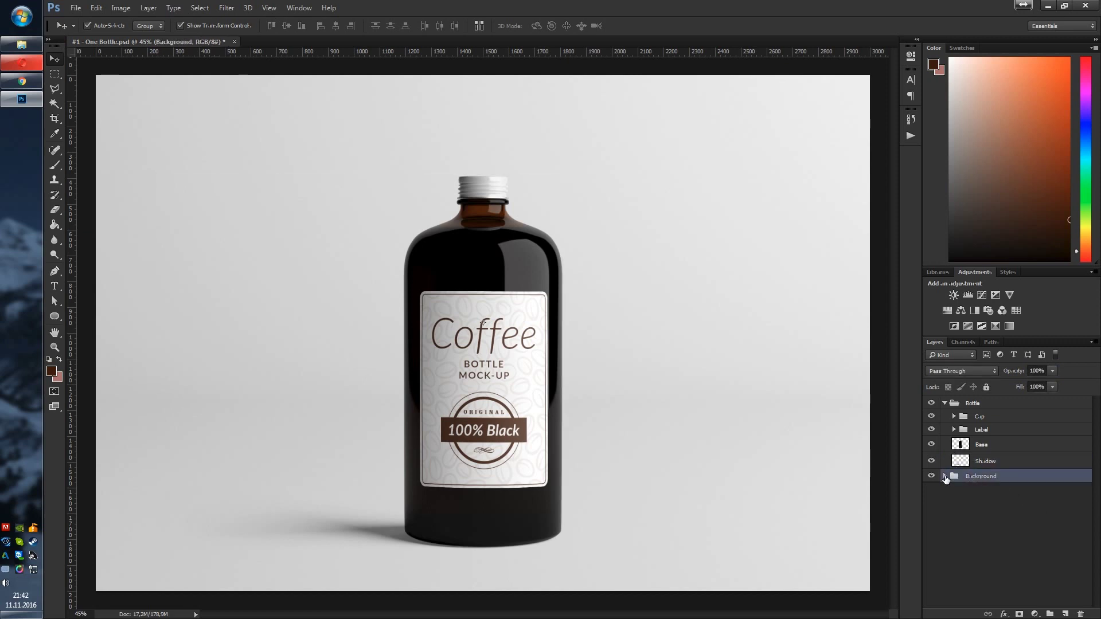
{"action": "left_click", "coordinate": [945, 477]}
{"action": "left_click", "coordinate": [954, 491]}
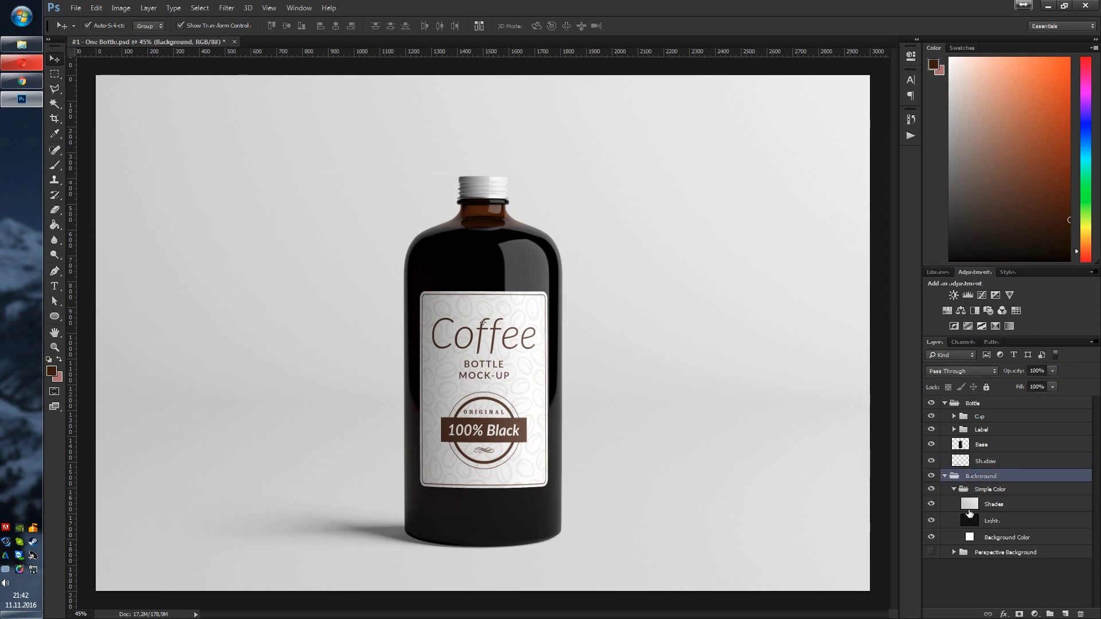
{"action": "left_click", "coordinate": [1002, 509]}
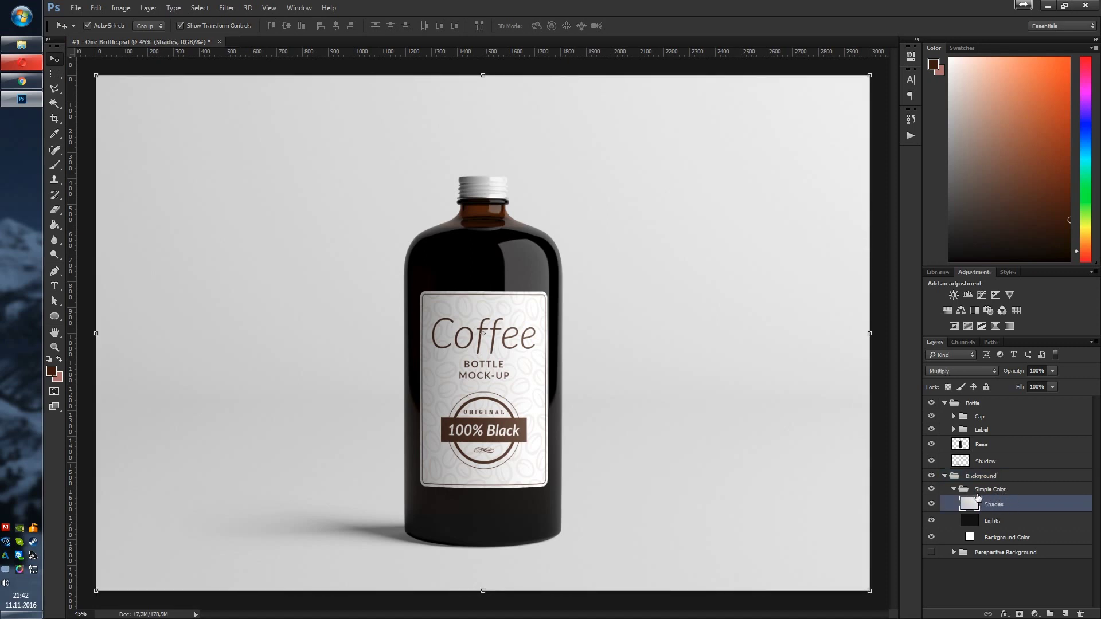
{"action": "left_click", "coordinate": [1010, 491]}
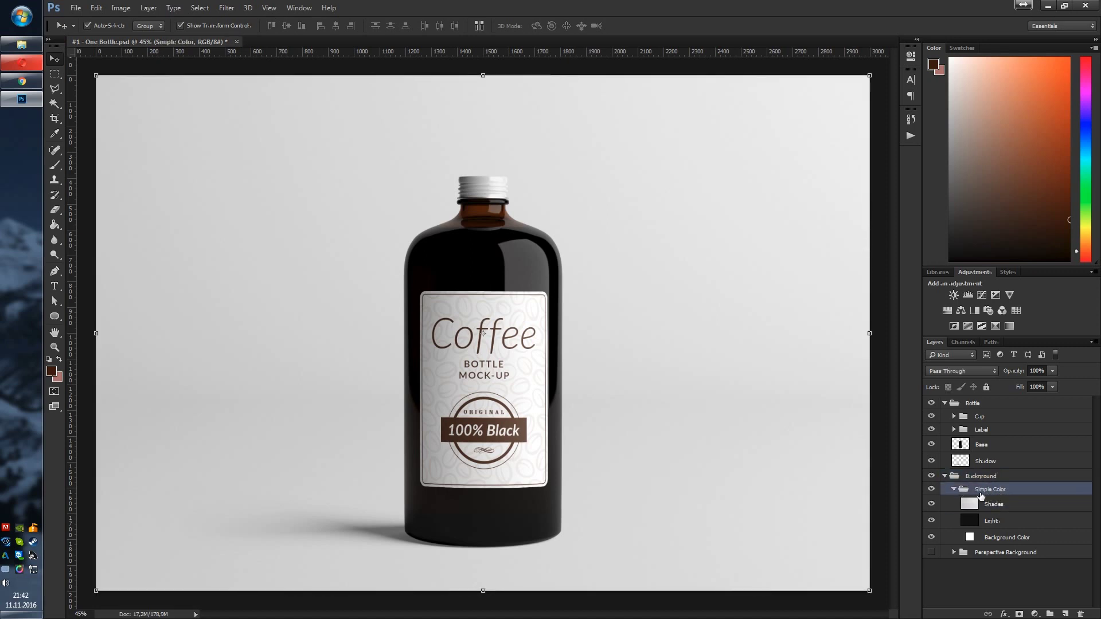
Set the Background Color fill in the Simple Color group to the dark brown sampled from the label's 100% Black banner
{"action": "left_click", "coordinate": [1001, 505]}
{"action": "left_click", "coordinate": [1000, 522]}
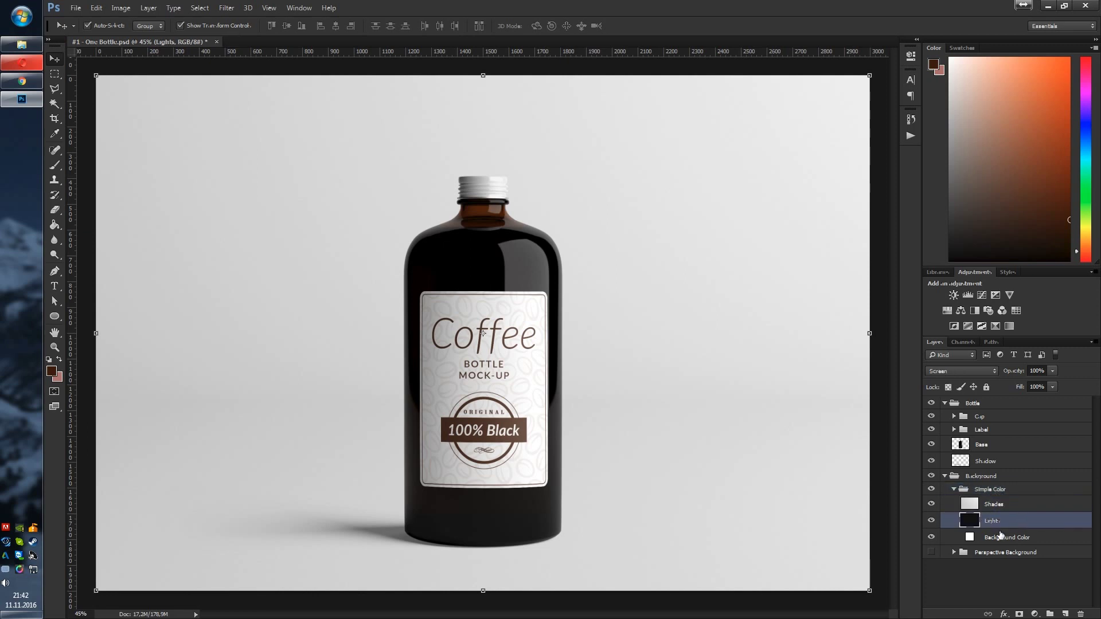
{"action": "left_click", "coordinate": [999, 538]}
{"action": "double_click", "coordinate": [968, 538]}
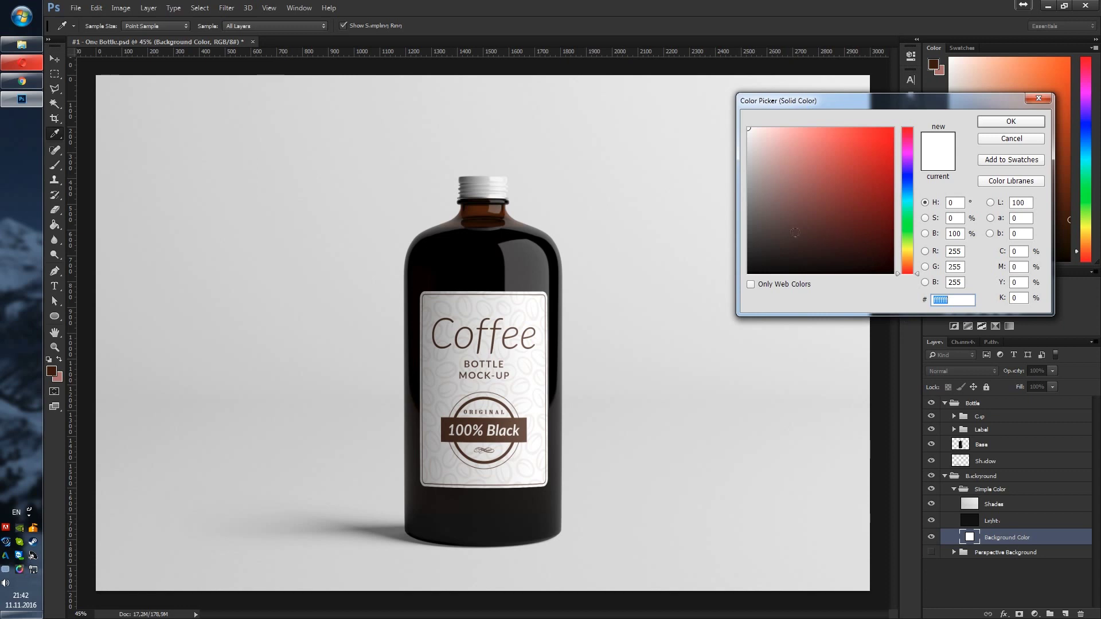
{"action": "left_click", "coordinate": [489, 420]}
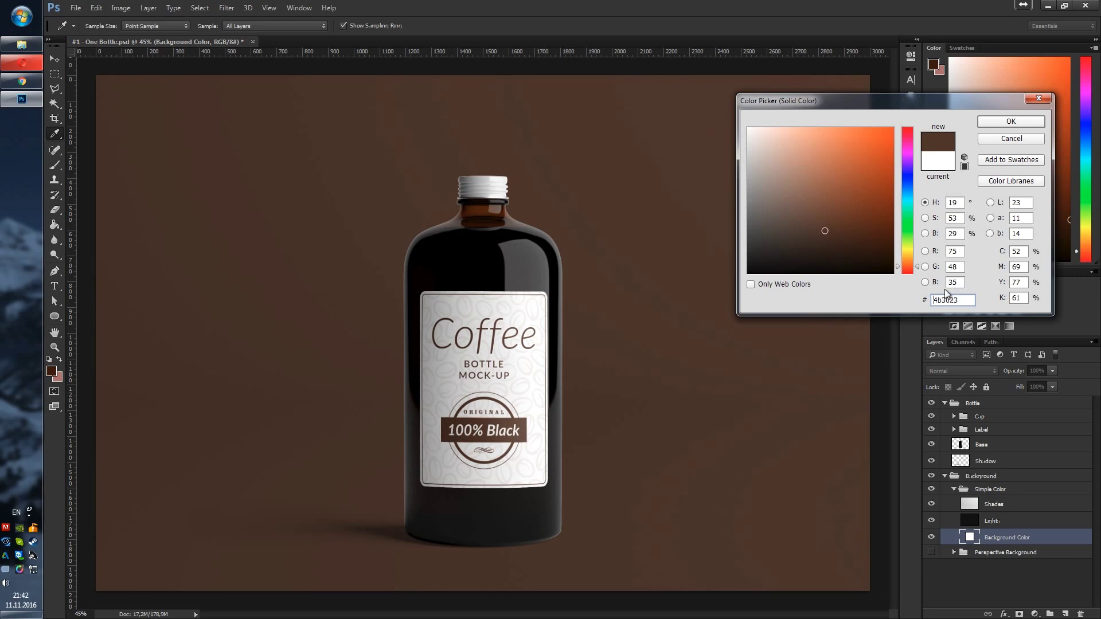
Lighten the brown background fill to #905e44 by lowering its black percentage, and return to the Move tool
{"action": "double_click", "coordinate": [1017, 298]}
{"action": "type", "text": "45"}
{"action": "scroll", "coordinate": [1020, 298], "scroll_direction": "down", "scroll_amount": 20}
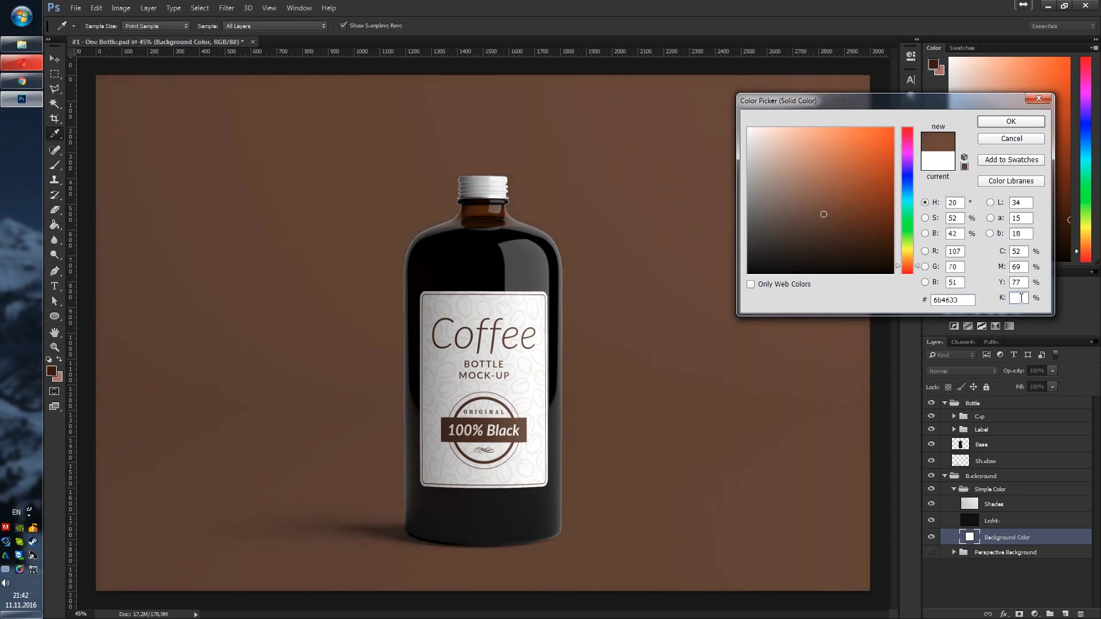
{"action": "scroll", "coordinate": [1020, 298], "scroll_direction": "down", "scroll_amount": 18}
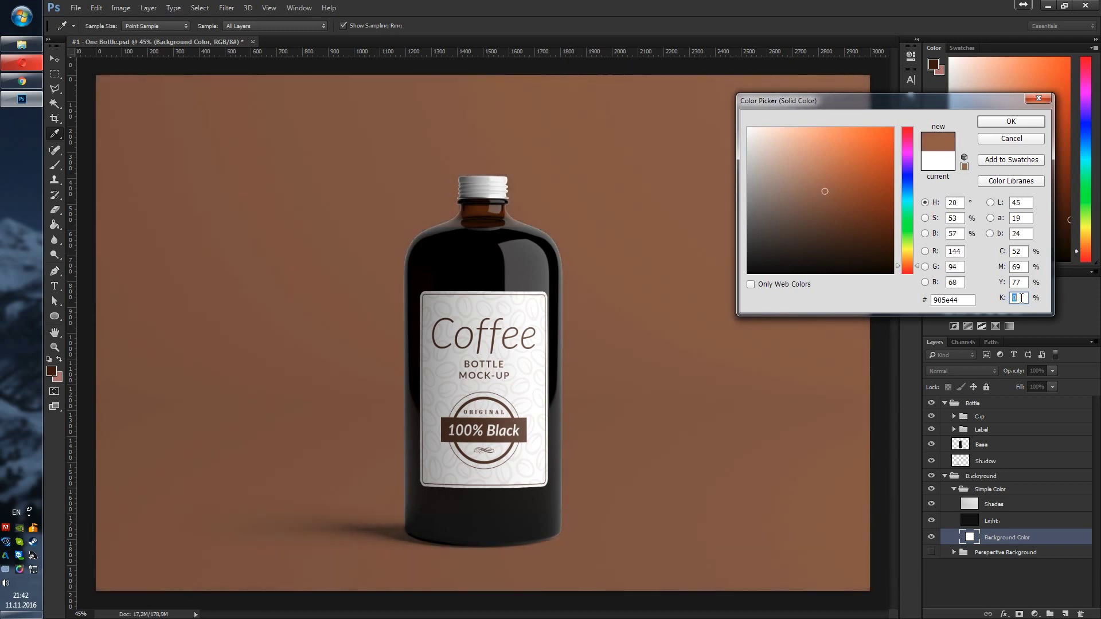
{"action": "left_click", "coordinate": [1010, 122]}
{"action": "key", "text": "v"}
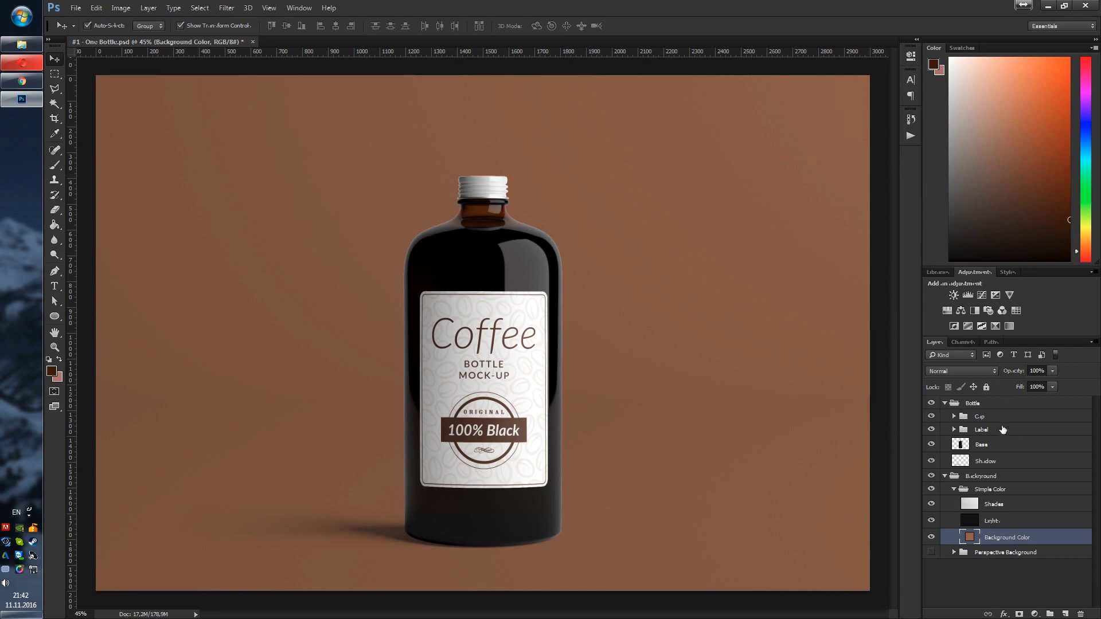
Collapse and hide the Simple Color group, then show the Perspective Background group and expand it
{"action": "left_click", "coordinate": [954, 490]}
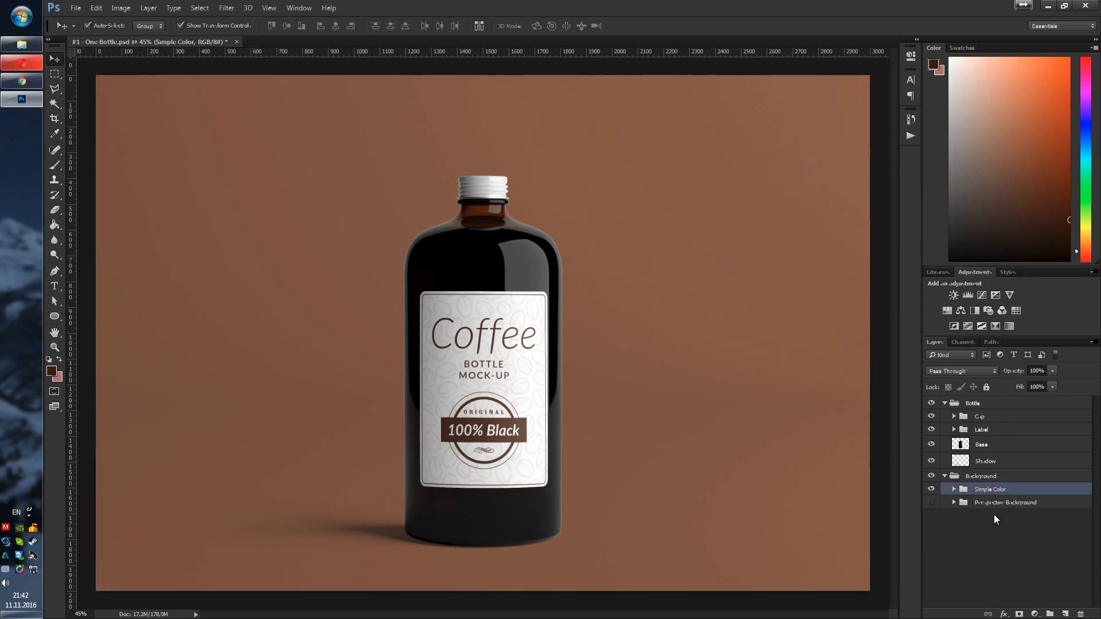
{"action": "left_click", "coordinate": [994, 519]}
{"action": "left_click", "coordinate": [932, 489]}
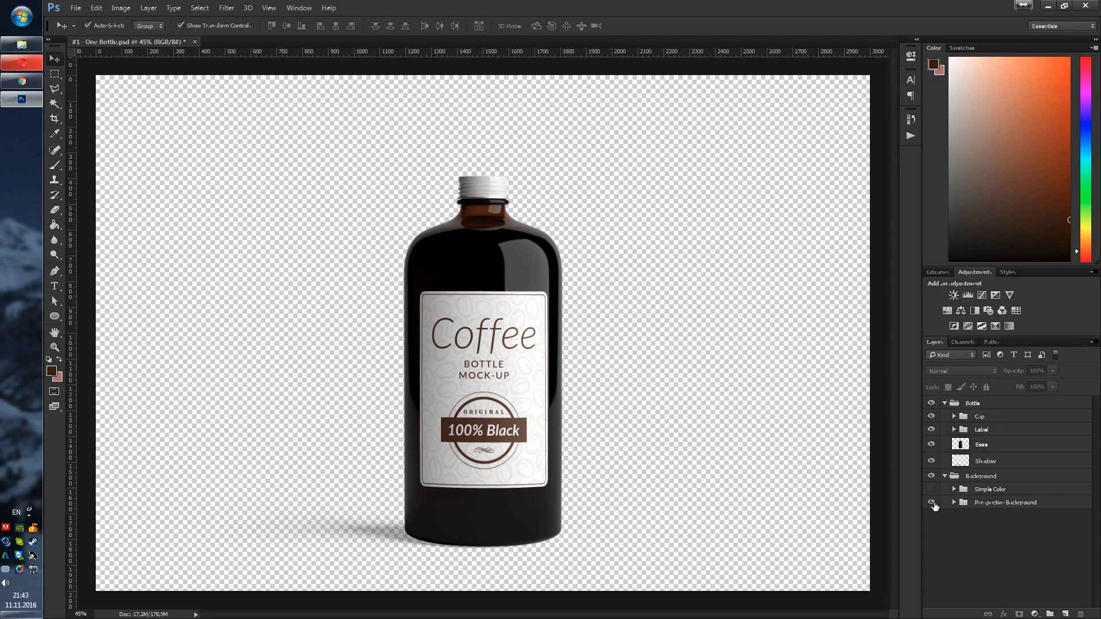
{"action": "left_click", "coordinate": [931, 502]}
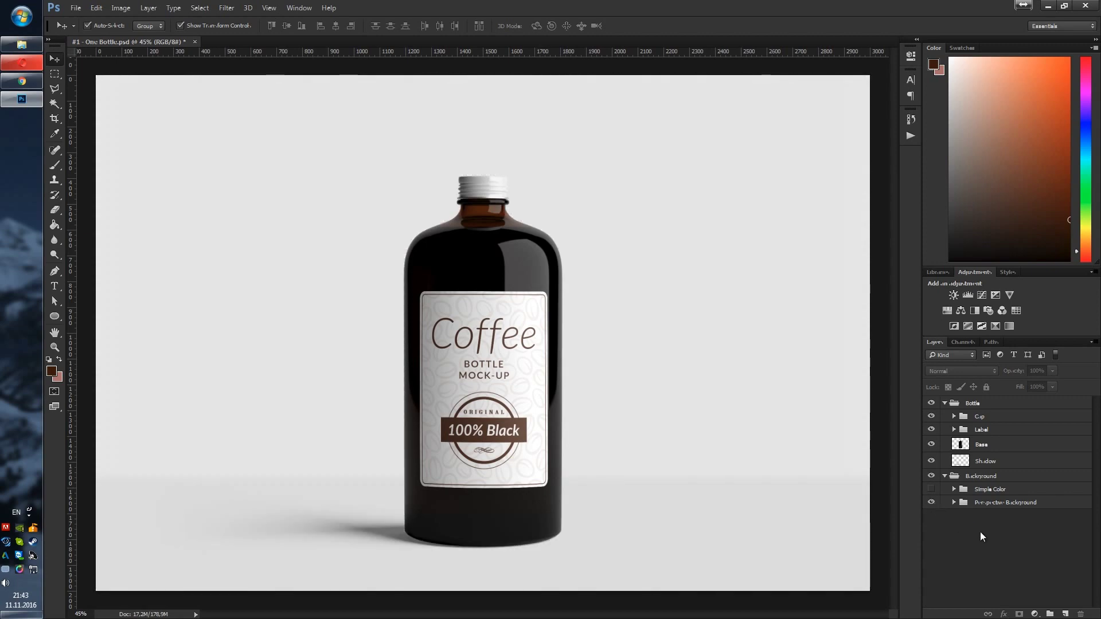
{"action": "left_click", "coordinate": [954, 502]}
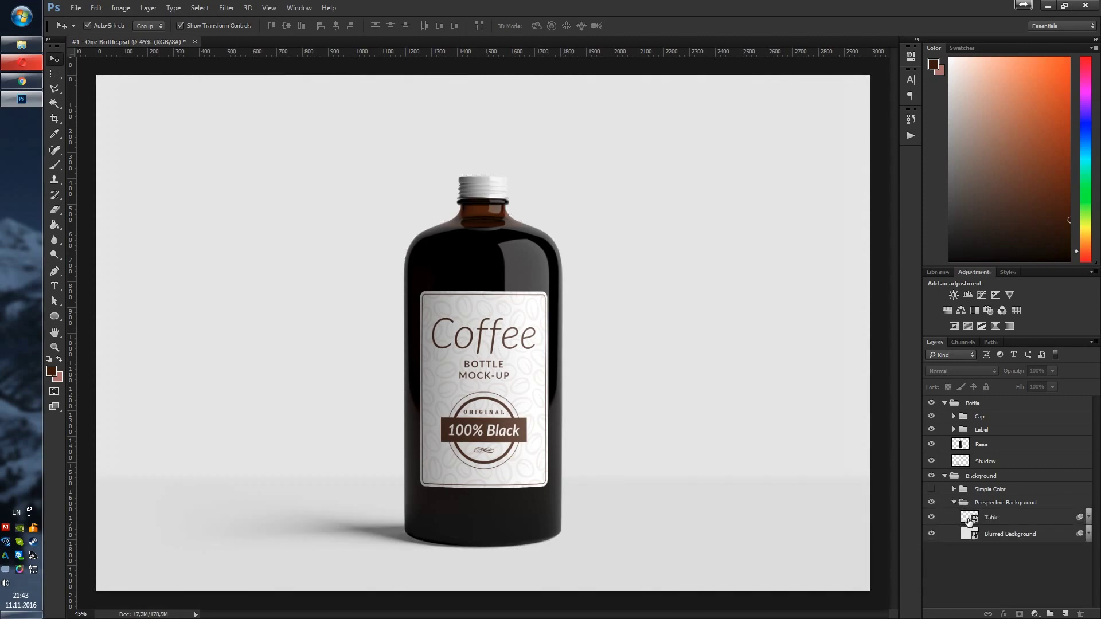
Place the wildtextures-dark-wood-board image embedded in the Table smart object and enlarge it to cover the whole canvas
{"action": "double_click", "coordinate": [969, 518]}
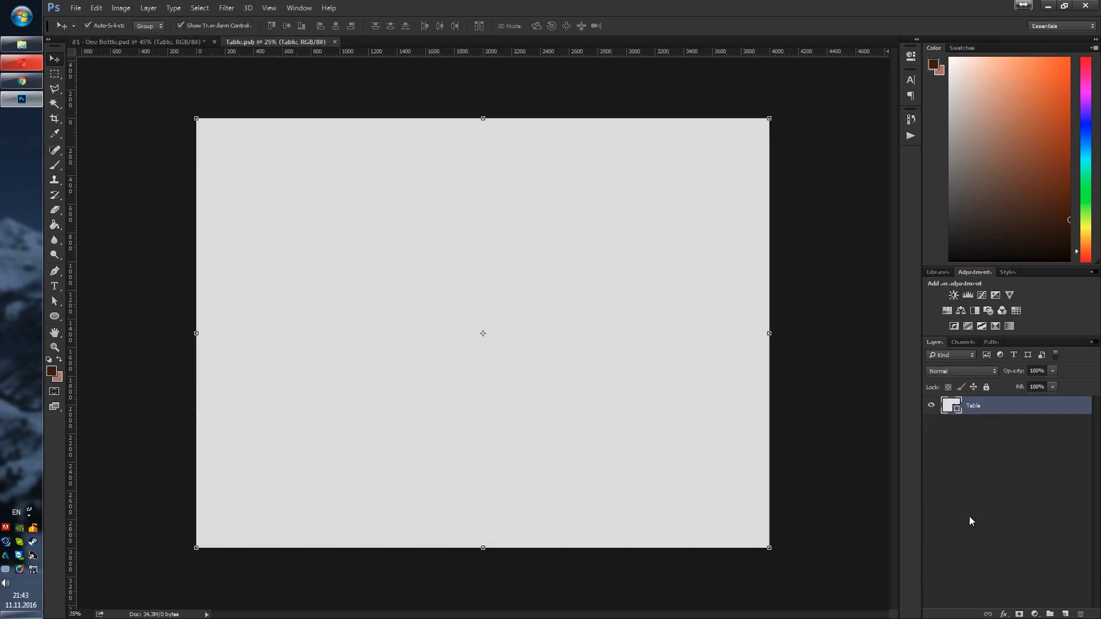
{"action": "left_click", "coordinate": [77, 10]}
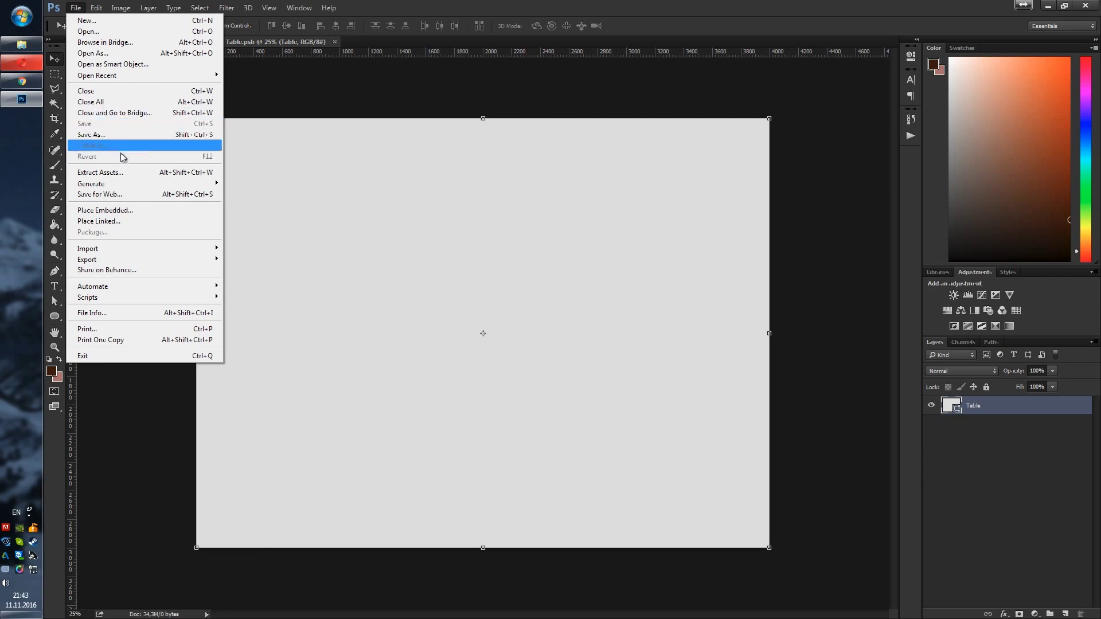
{"action": "left_click", "coordinate": [118, 210]}
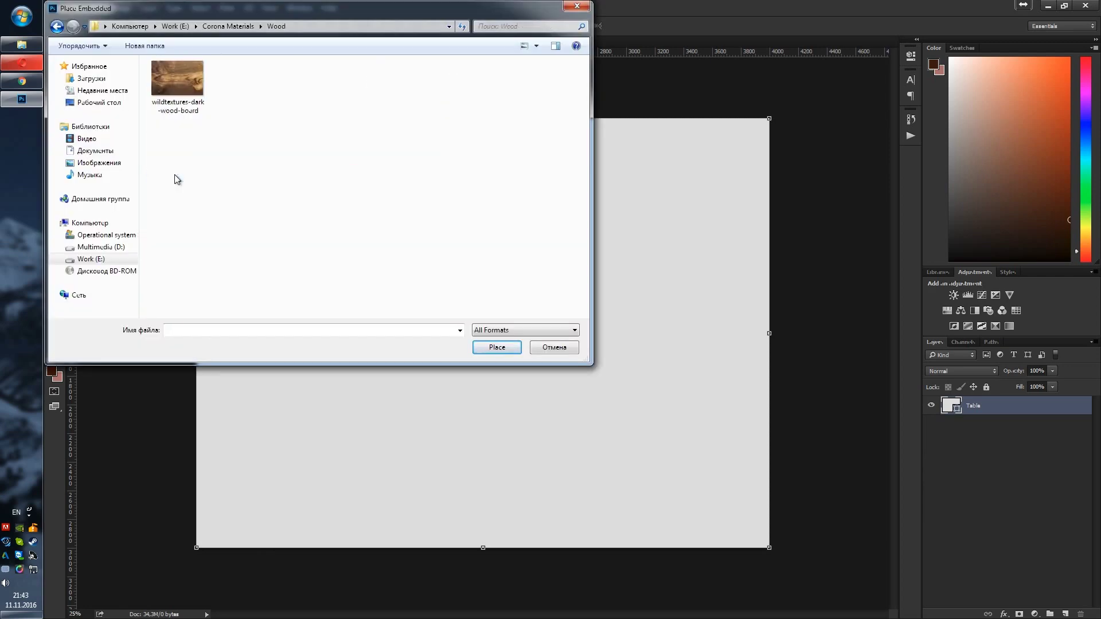
{"action": "double_click", "coordinate": [182, 86]}
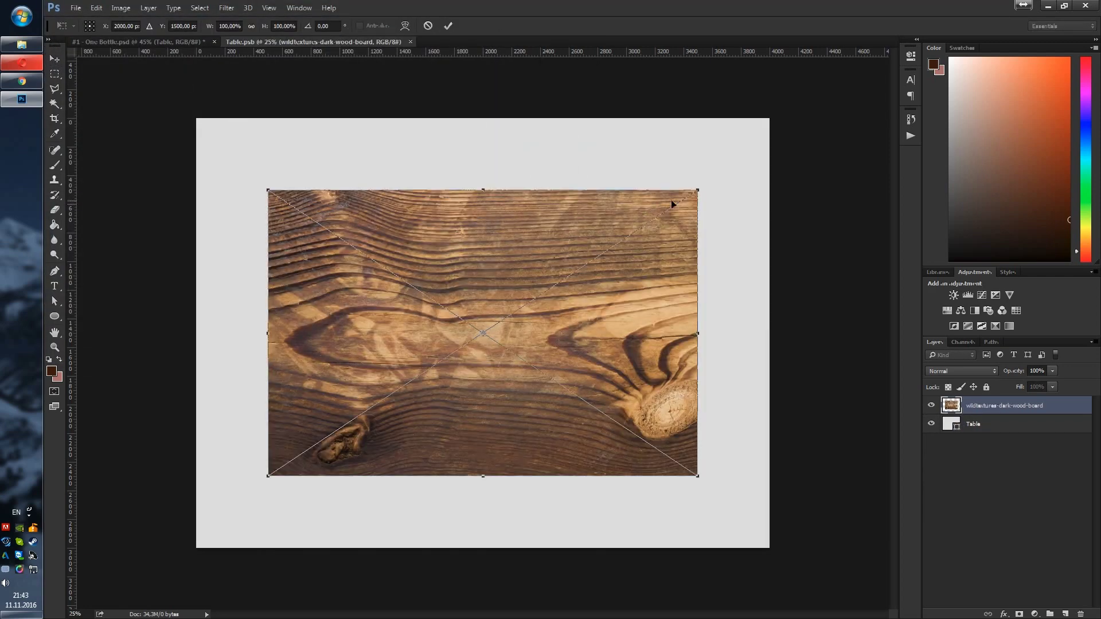
{"action": "left_click_drag", "start_coordinate": [697, 189], "coordinate": [804, 117]}
{"action": "key", "text": "Return"}
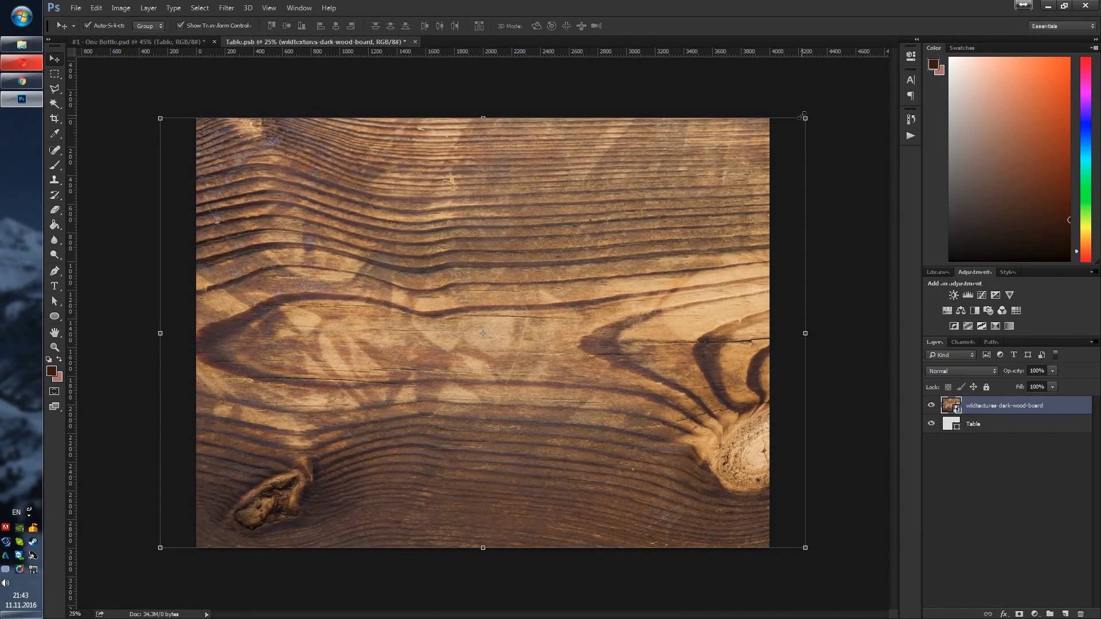
Close the Table smart object with its changes saved and deselect the layer in the bottle mockup
{"action": "left_click", "coordinate": [415, 41]}
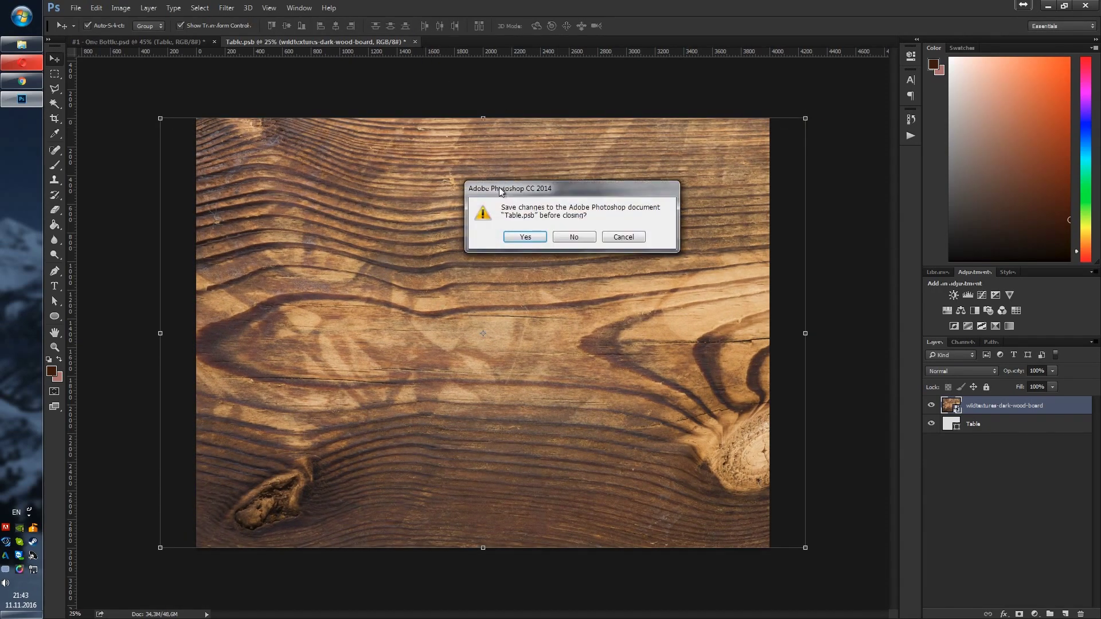
{"action": "left_click", "coordinate": [523, 236]}
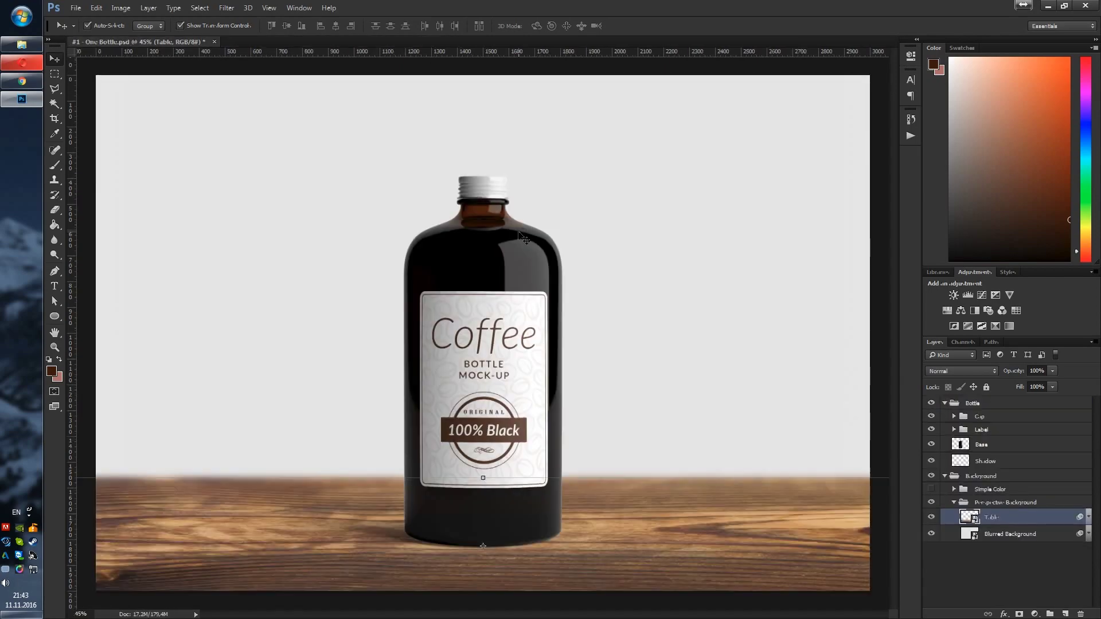
{"action": "left_click", "coordinate": [999, 567]}
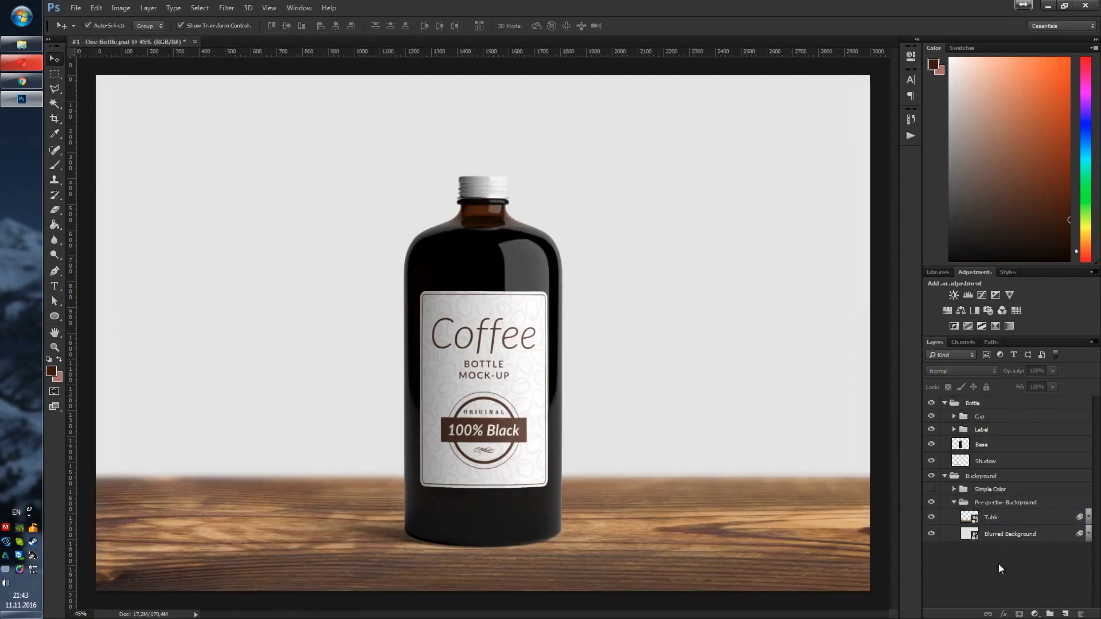
Show Layer 1 with the blurred dusk image in the Blurred Background smart object, then save and close it
{"action": "double_click", "coordinate": [970, 534]}
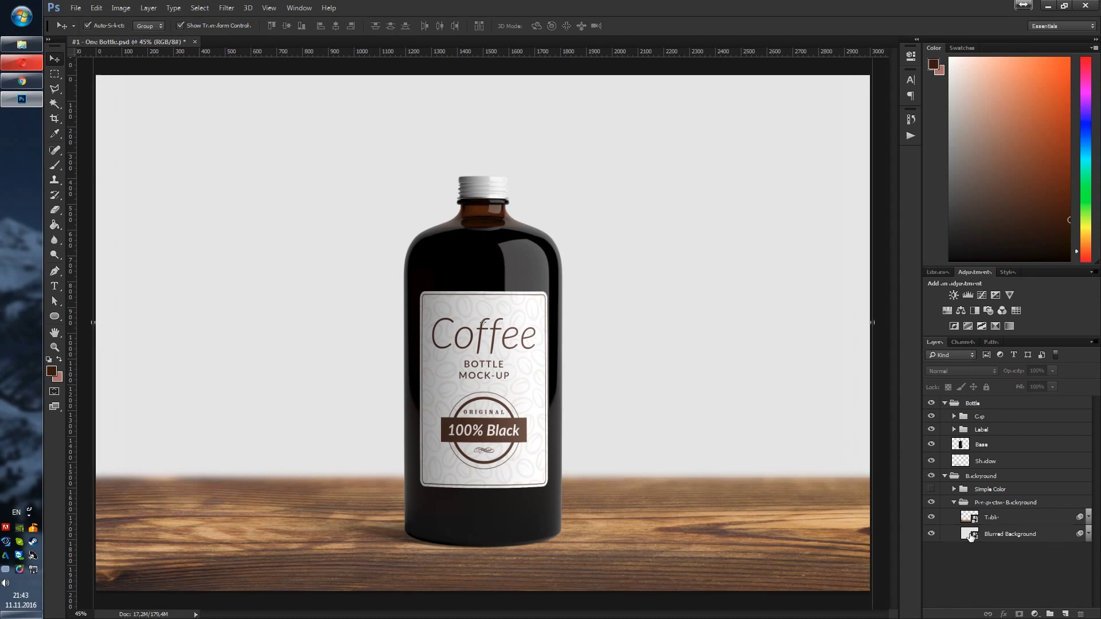
{"action": "left_click", "coordinate": [931, 406]}
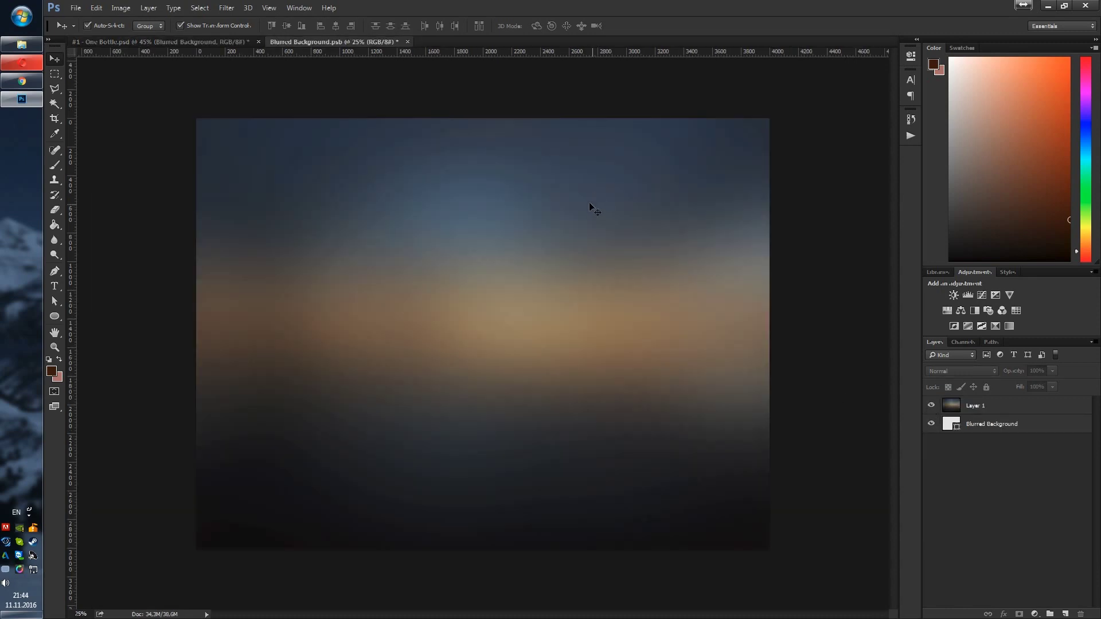
{"action": "left_click", "coordinate": [407, 42]}
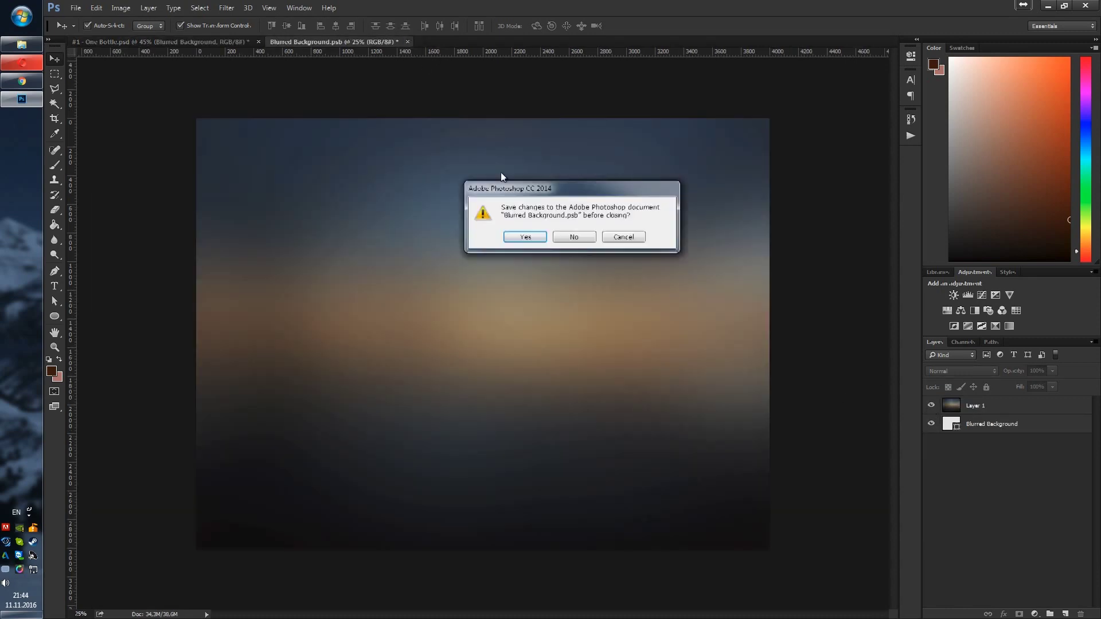
{"action": "left_click", "coordinate": [525, 237]}
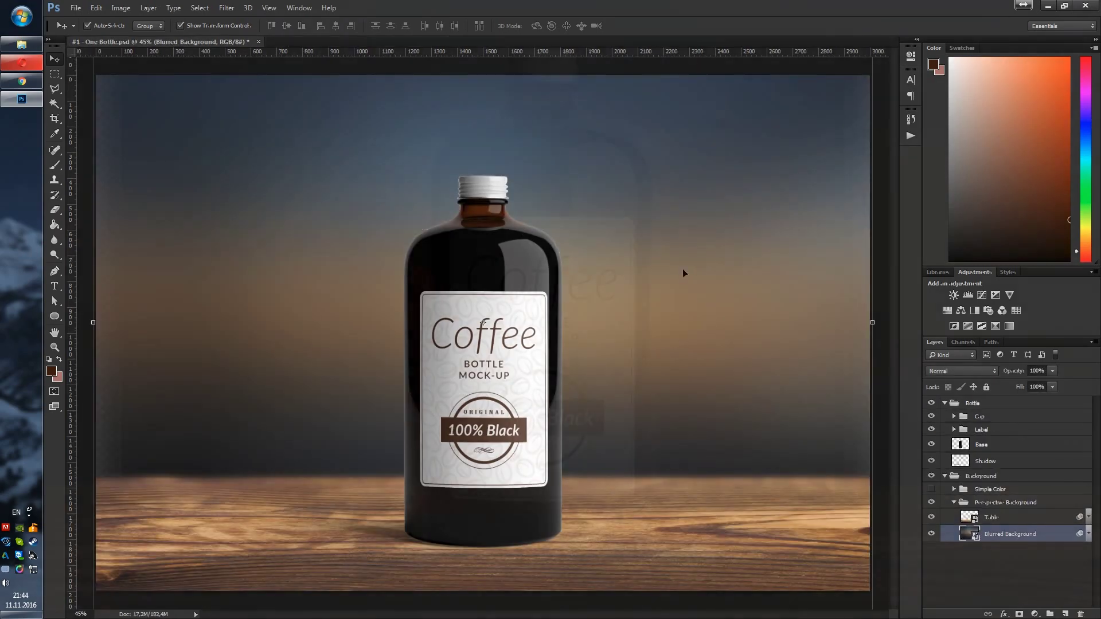